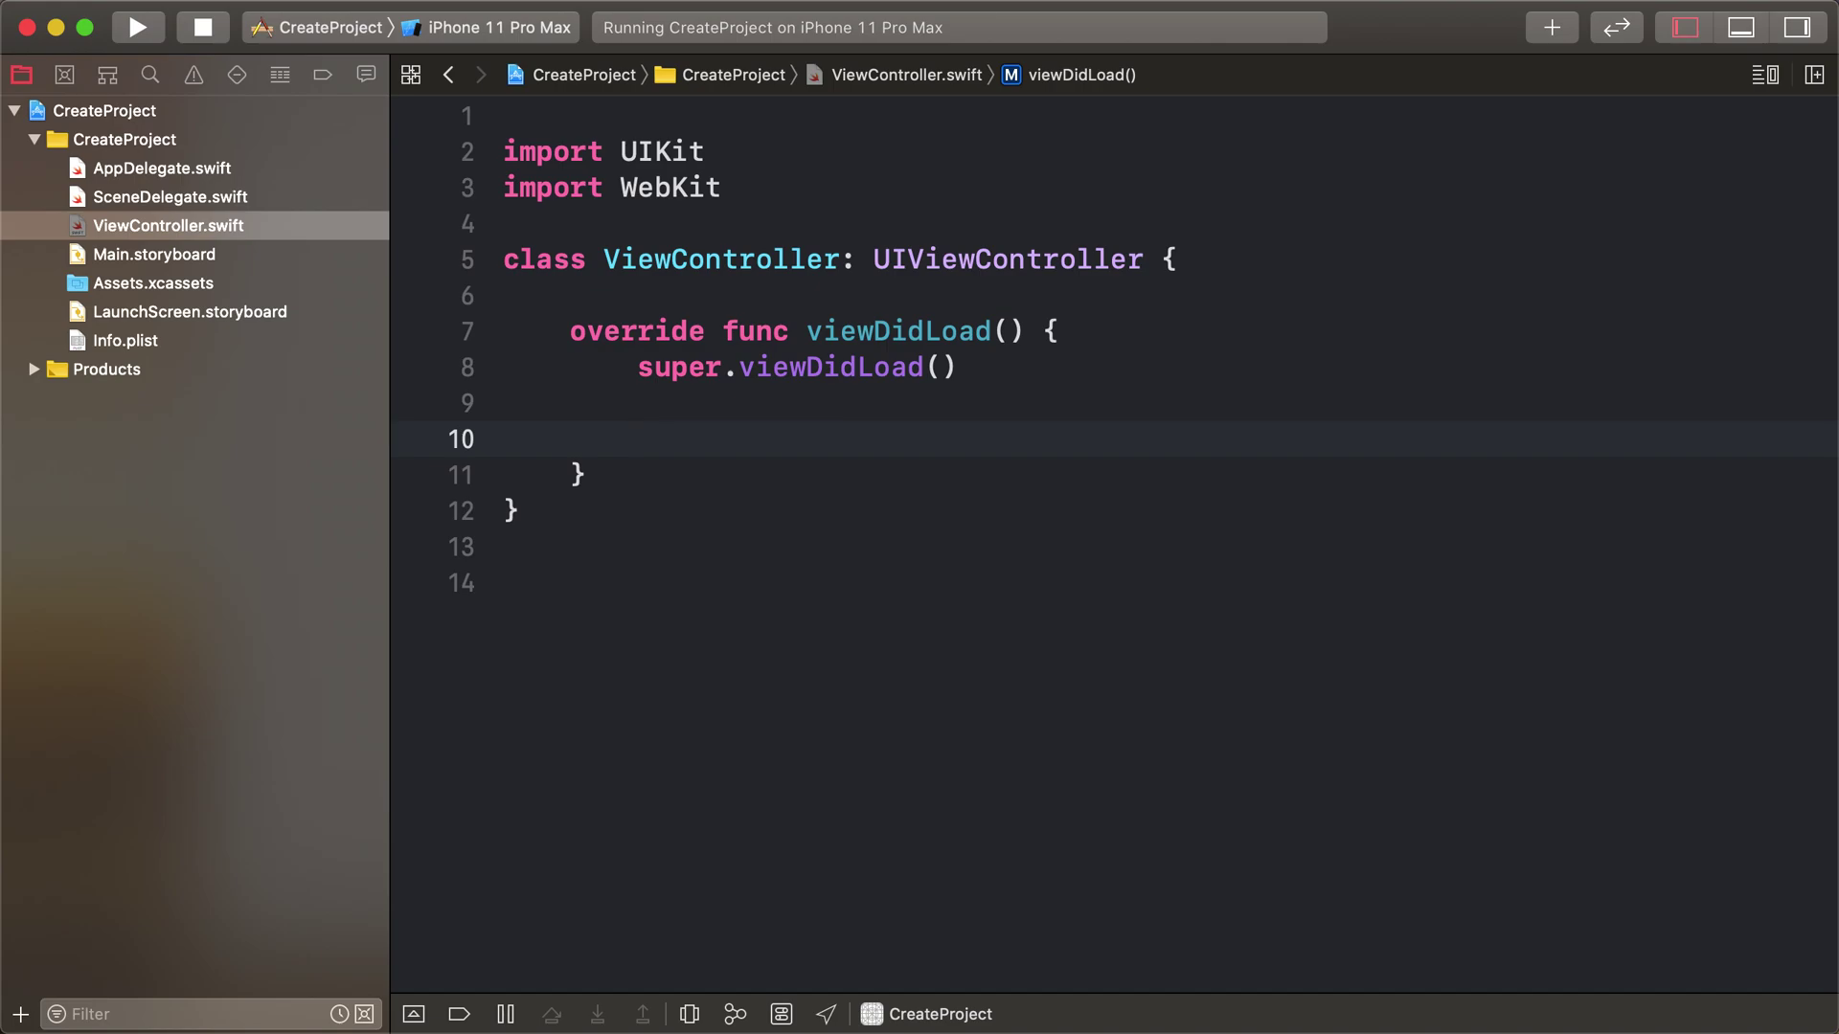
text(let )
text(textView )
text(= UITe)
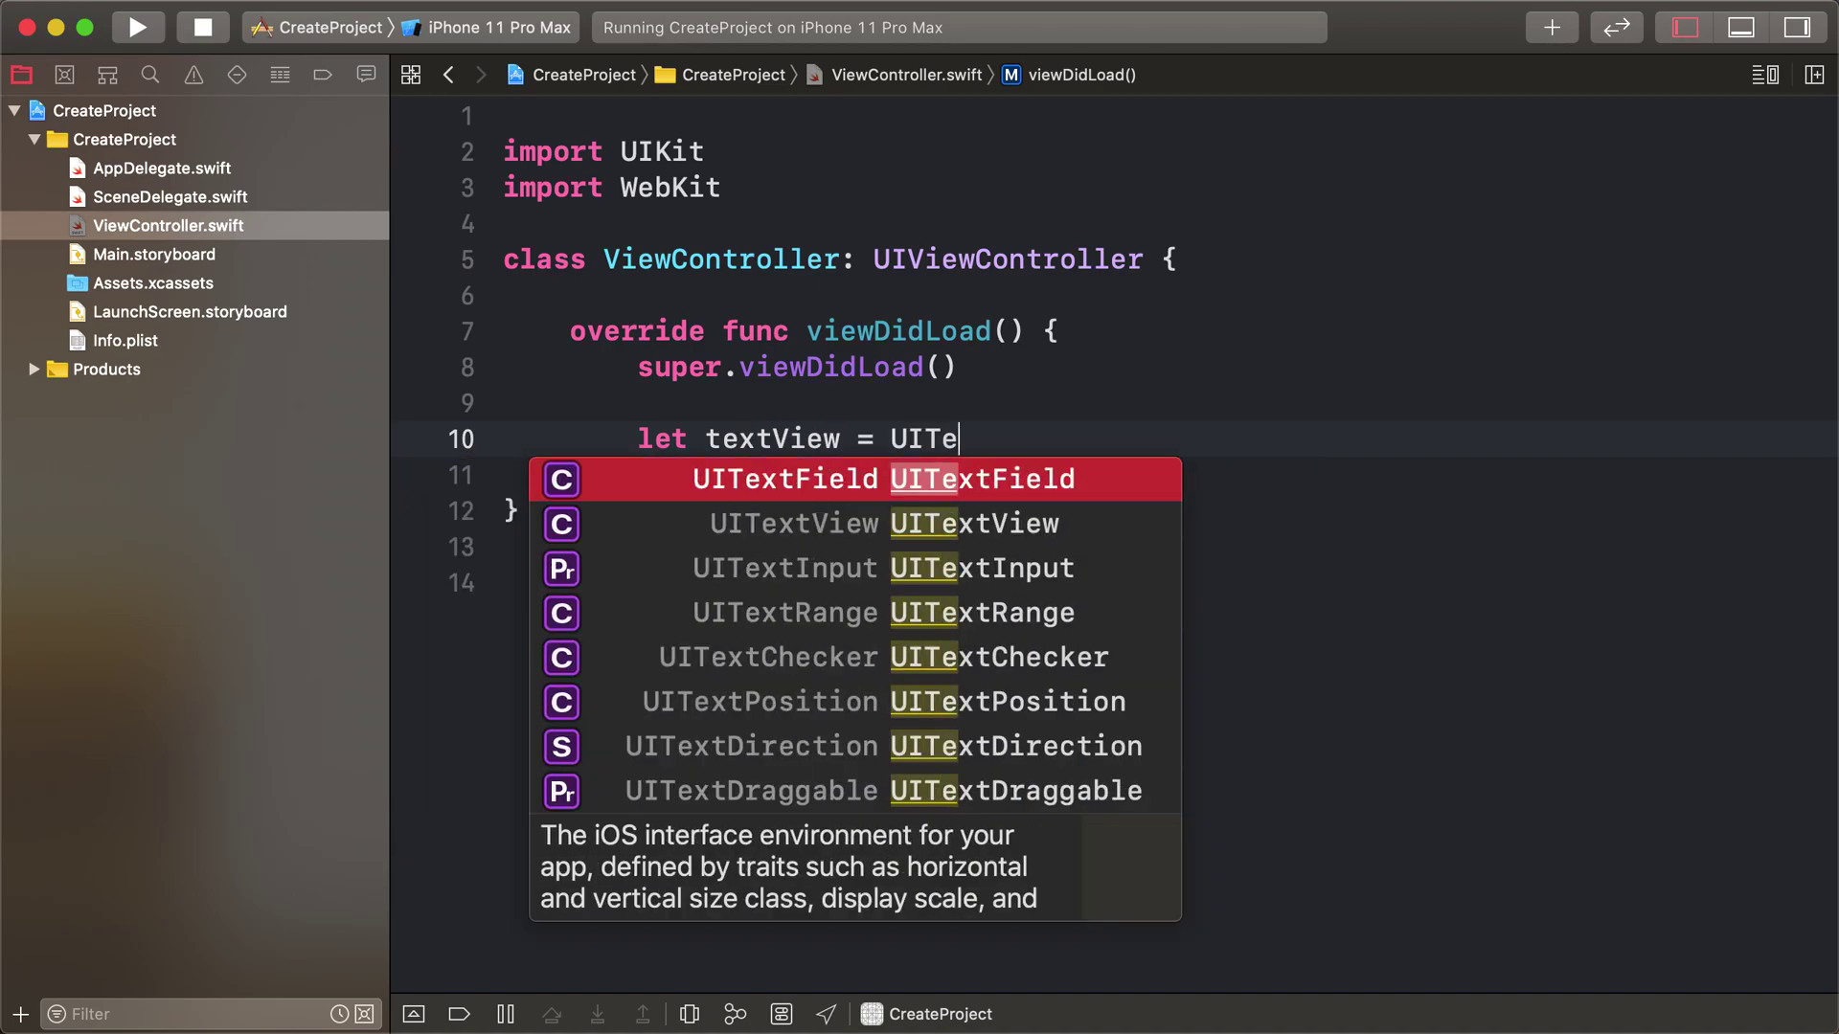
Declare textView as a UITextView framed at x 0, y 0, width 300, height 150
key(Down)
key(Return)
text(()
key(Down)
key(Down)
key(Return)
text(CGRect()
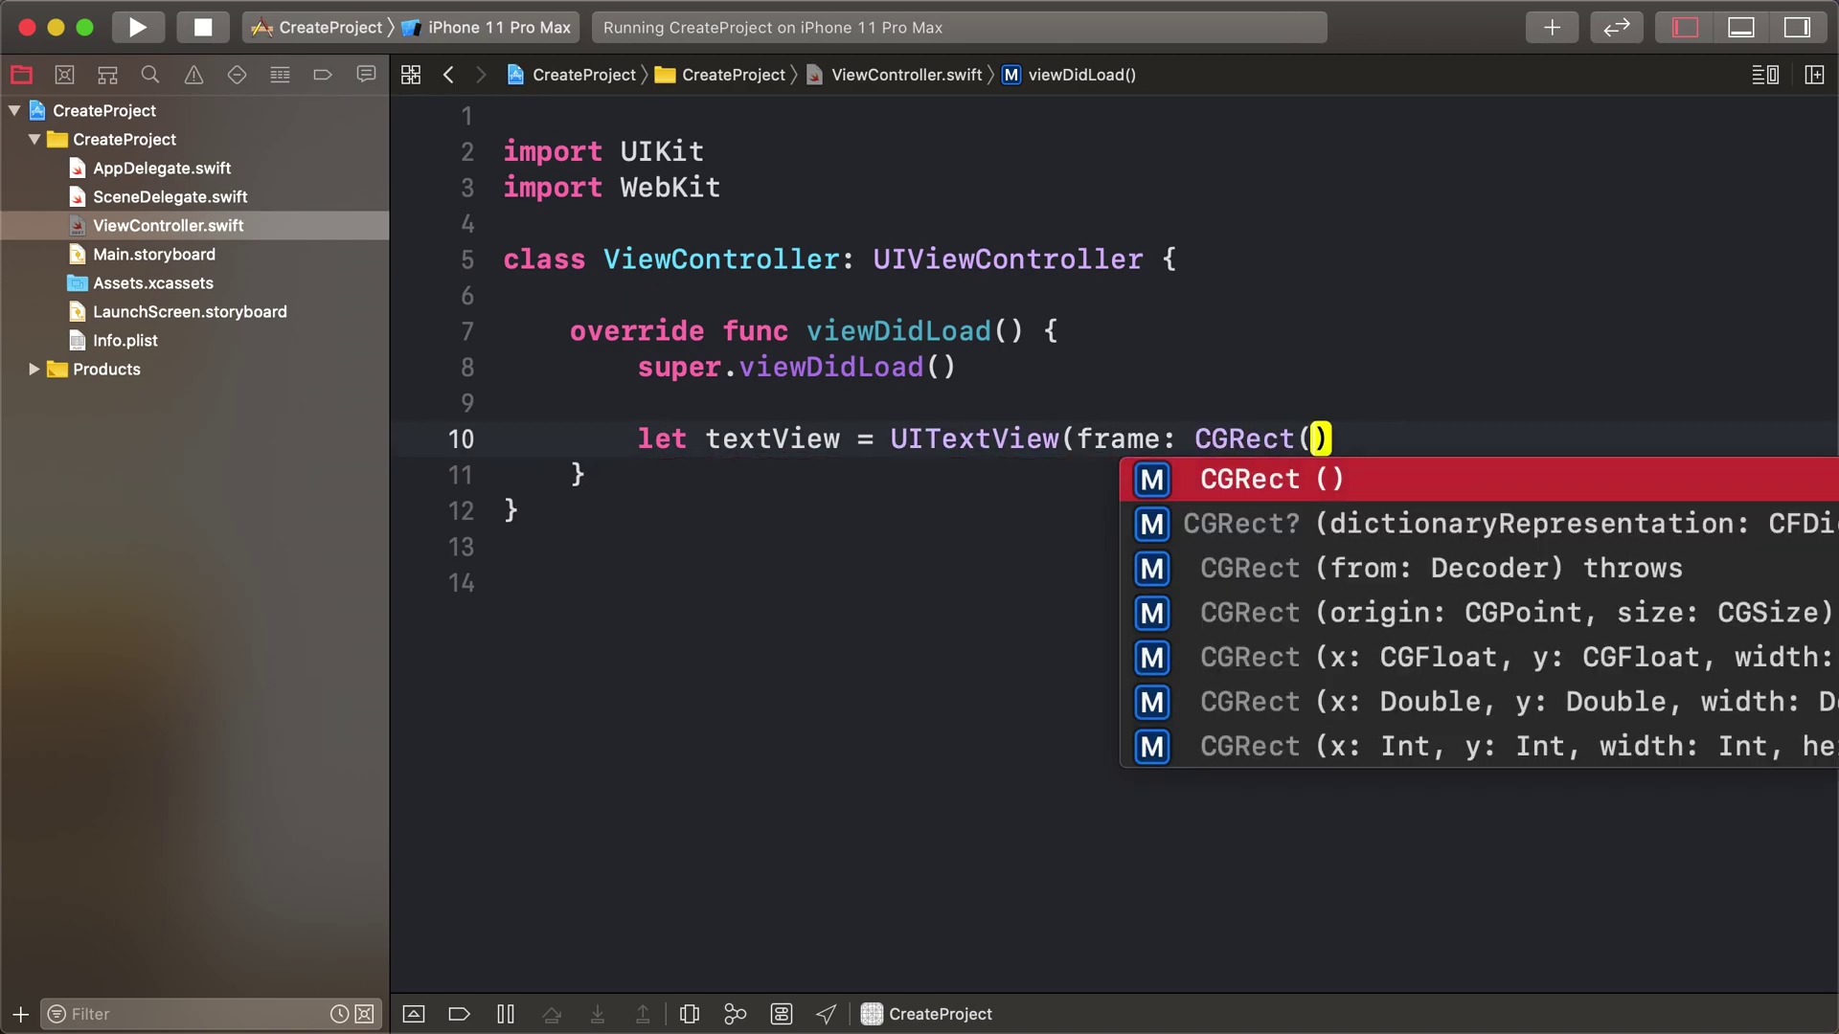
key(Down)
key(Down)
key(Down)
key(Down)
key(Return)
text(0)
key(Tab)
text(0)
key(Tab)
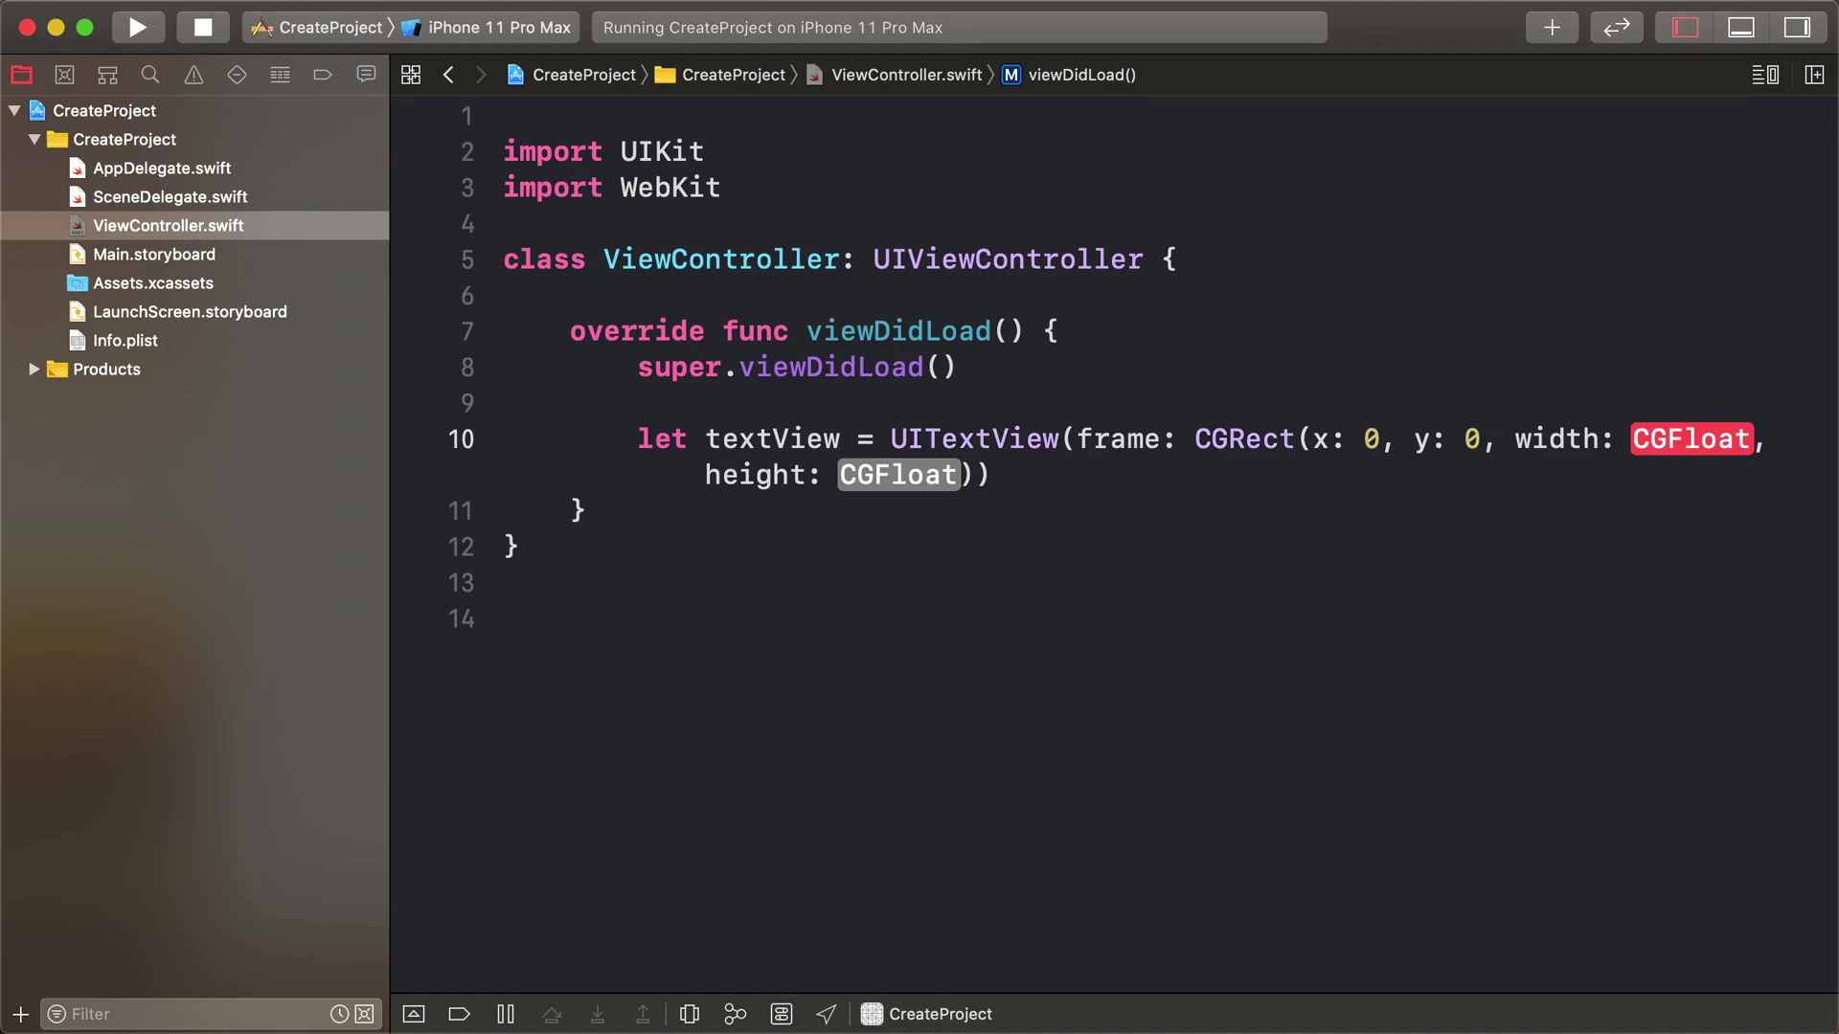
text(300)
key(Tab)
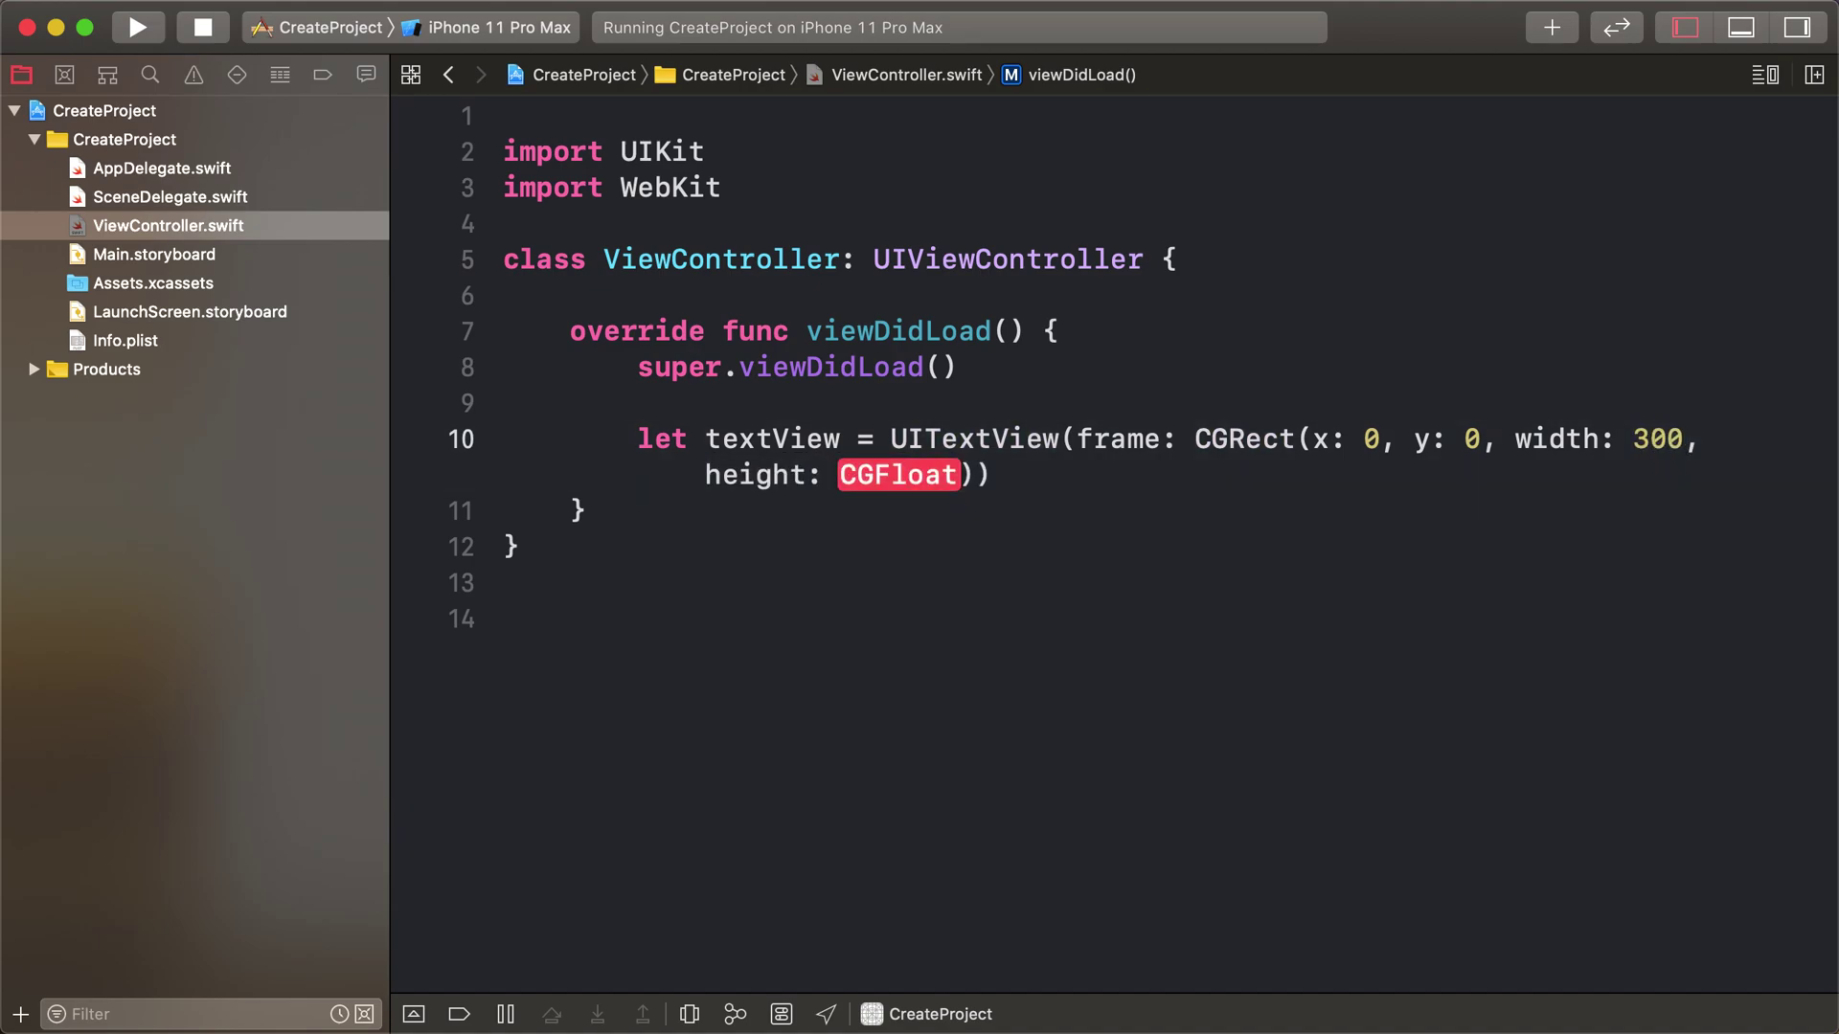
text(1)
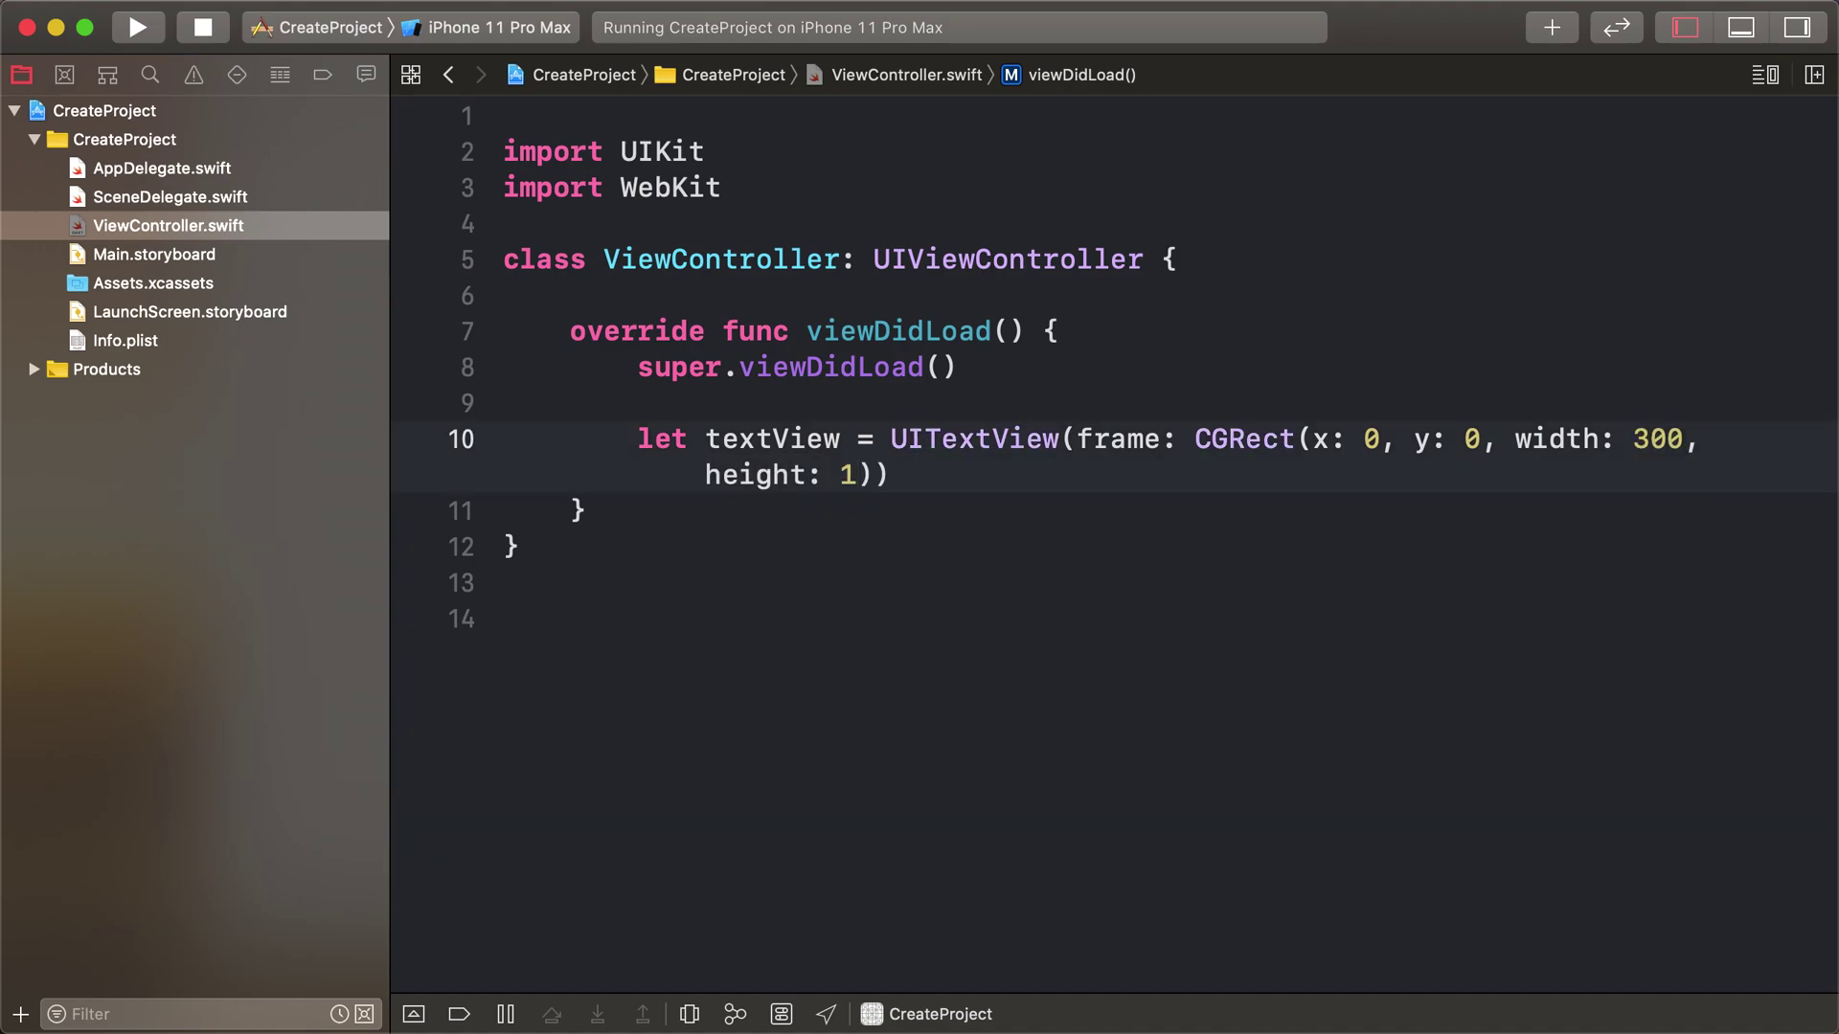
text(50)
key(Right)
key(Right)
Start a new line assigning textView.center
key(Return)
text(te)
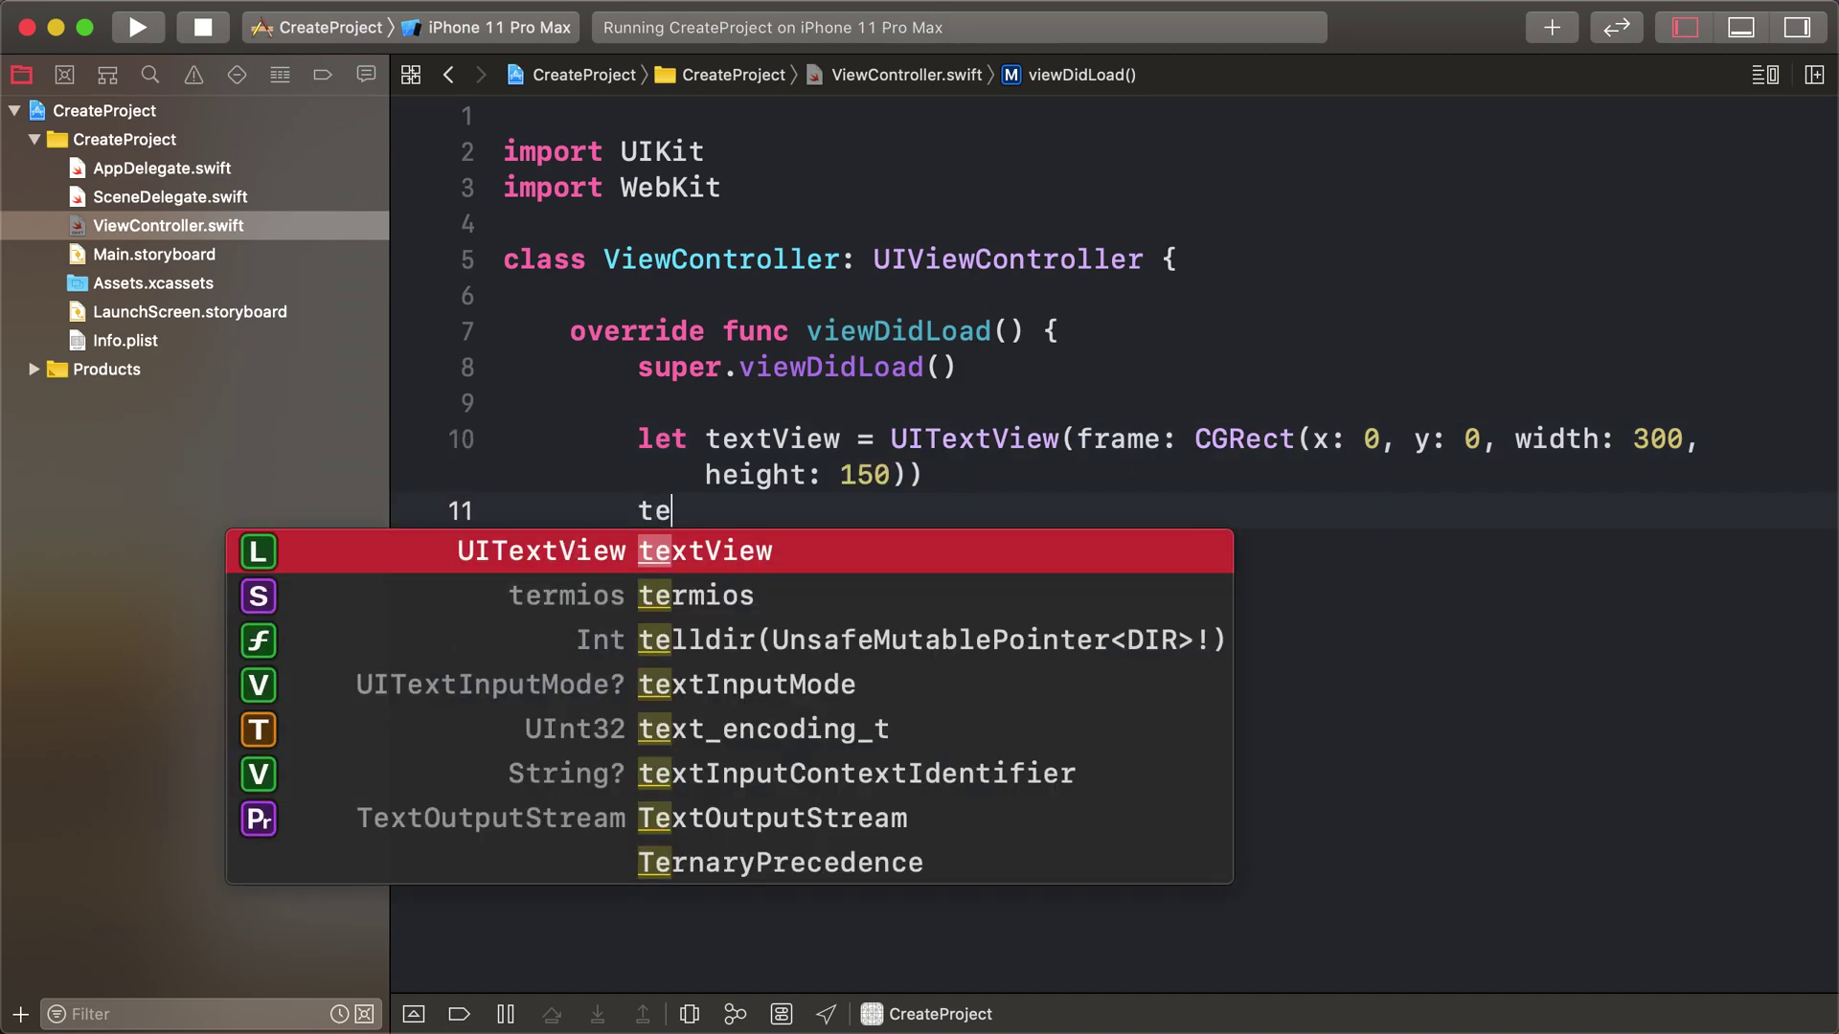
key(Tab)
text(.ce)
key(Tab)
text(= v)
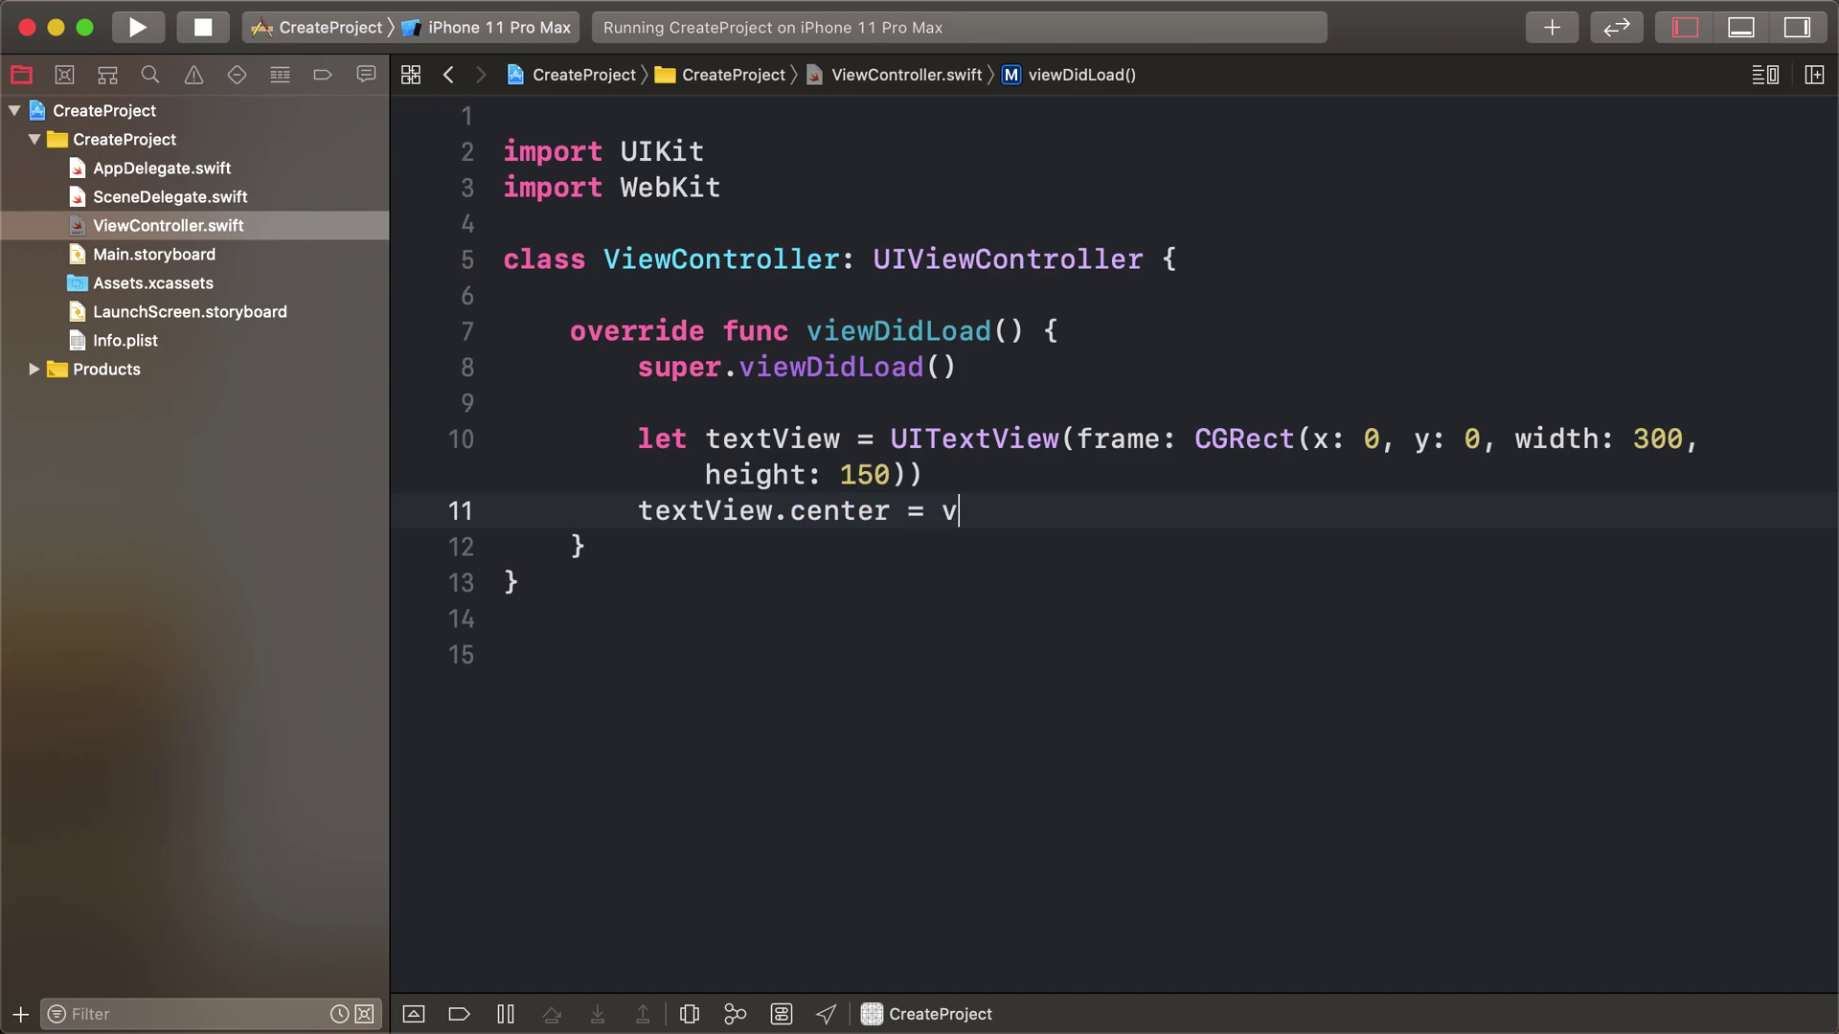
text(iew.ce)
Centre textView on view.center and add it as a subview
key(Tab)
key(Return)
text(view.add)
key(Tab)
text(te)
key(BackSpace)
key(Tab)
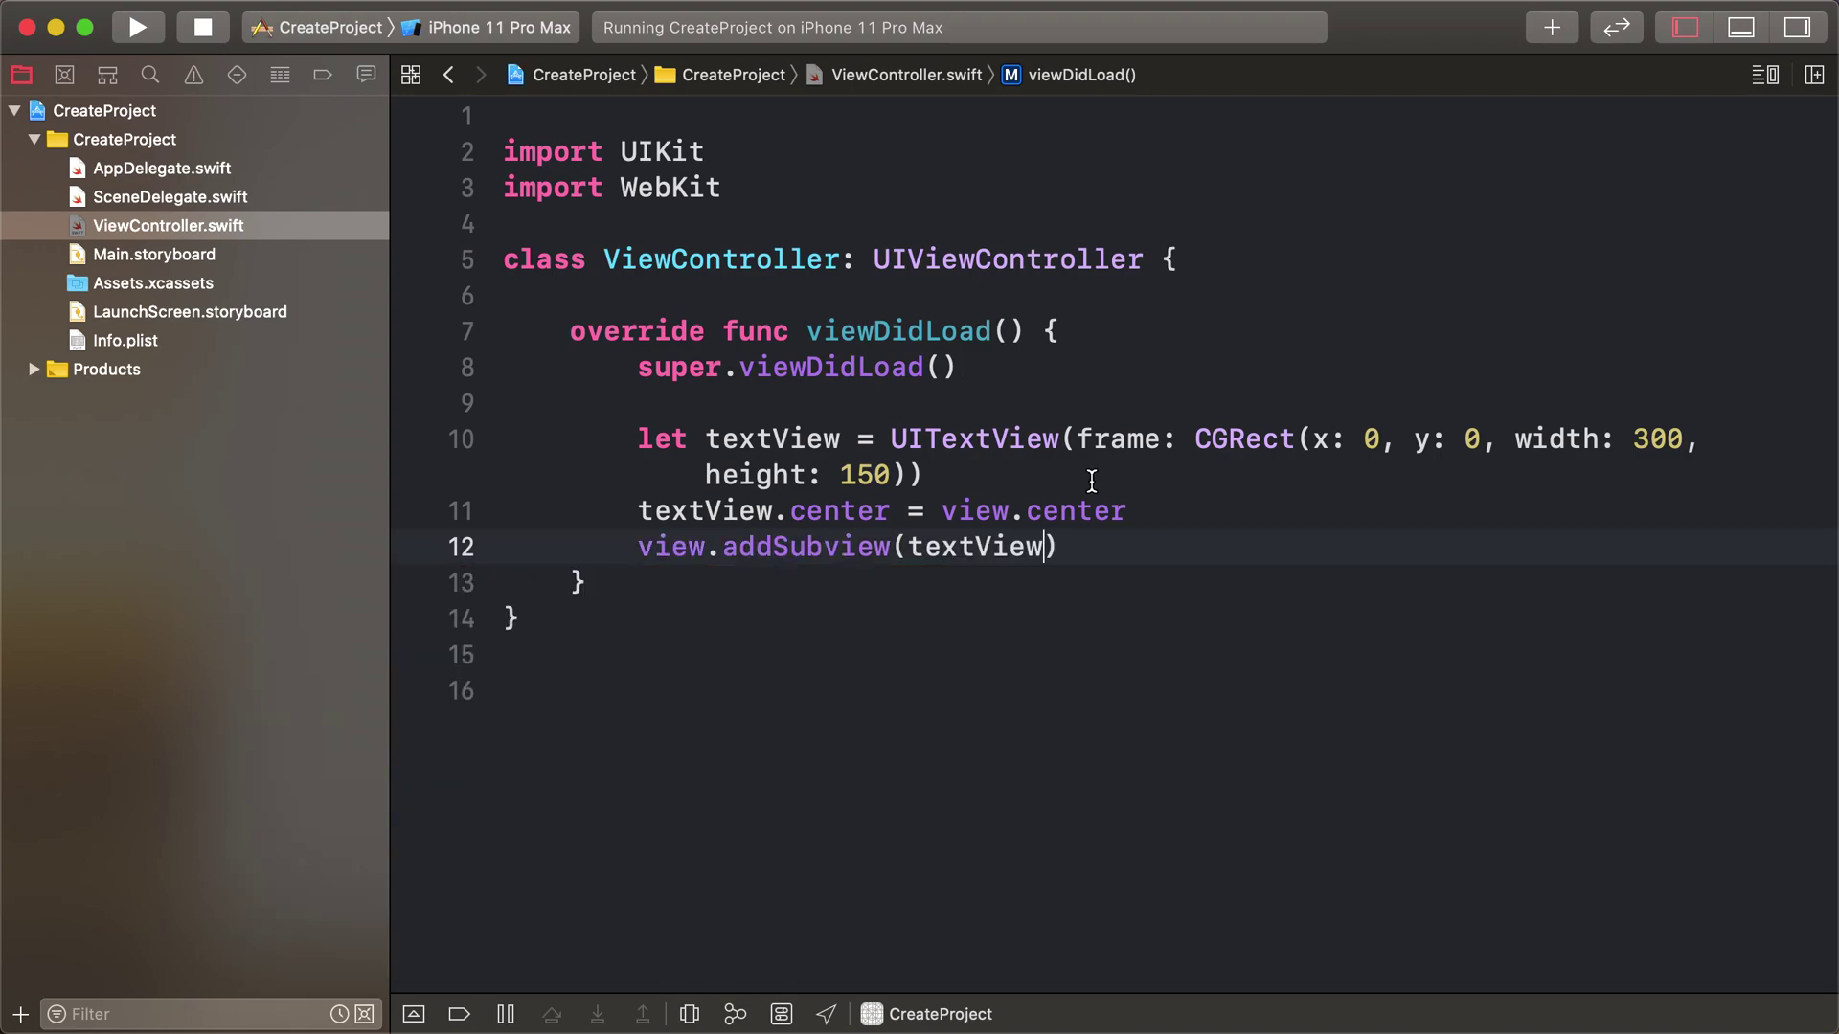
Give textView a UIColor.lightGray background and run the app in the simulator
click(1141, 515)
key(Return)
text(te)
key(Tab)
text(.ba)
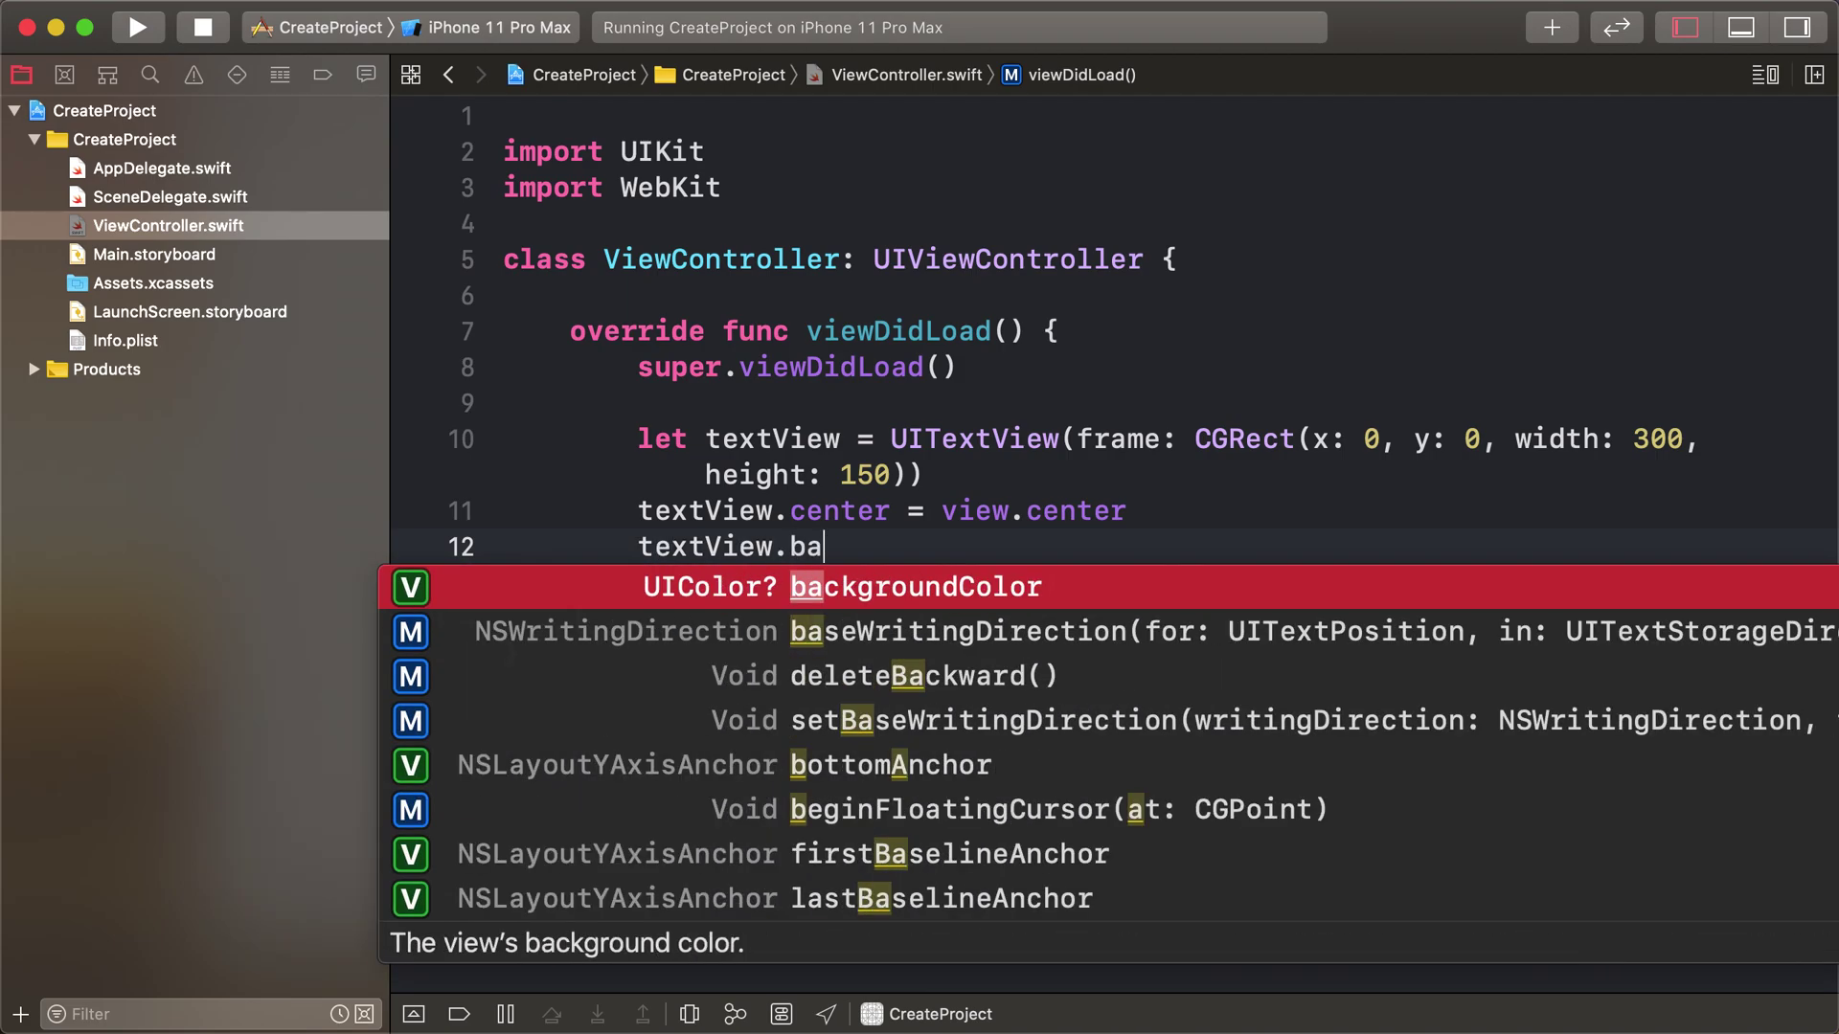
key(Tab)
text(= .l)
key(BackSpace)
text(UI)
key(BackSpace)
key(BackSpace)
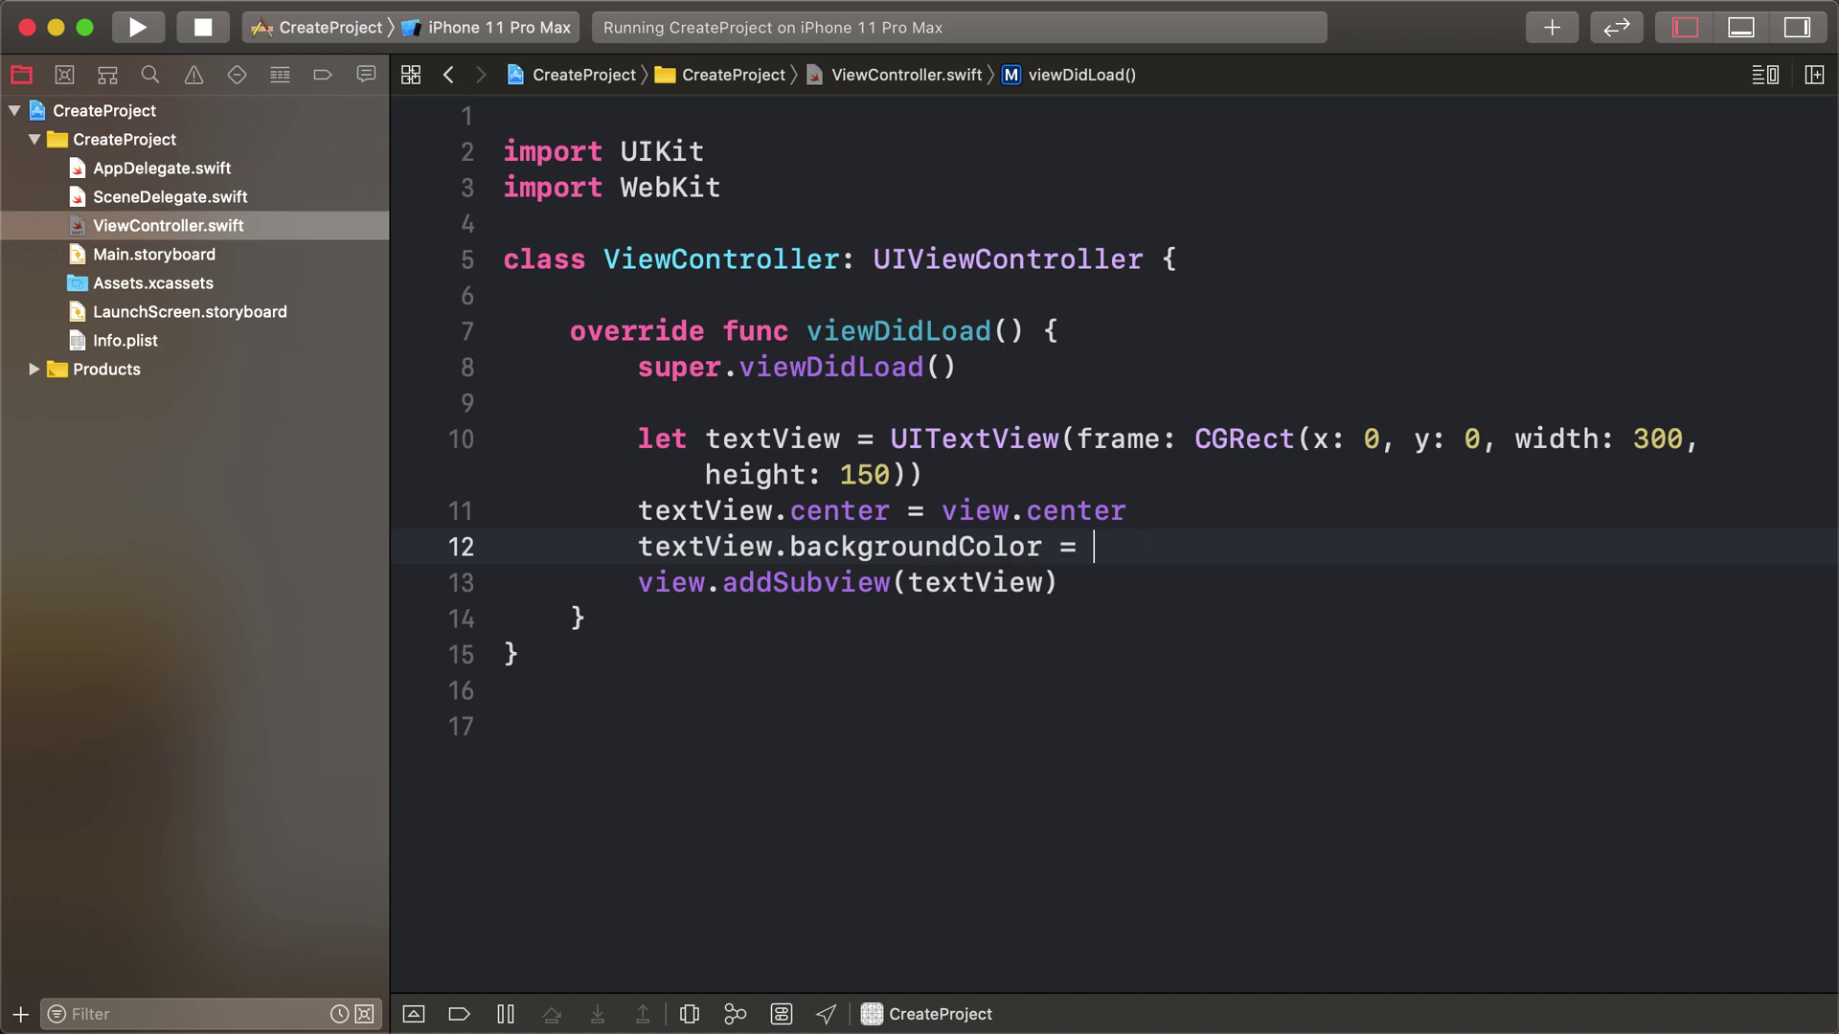
text(UIC)
key(Tab)
text(.li)
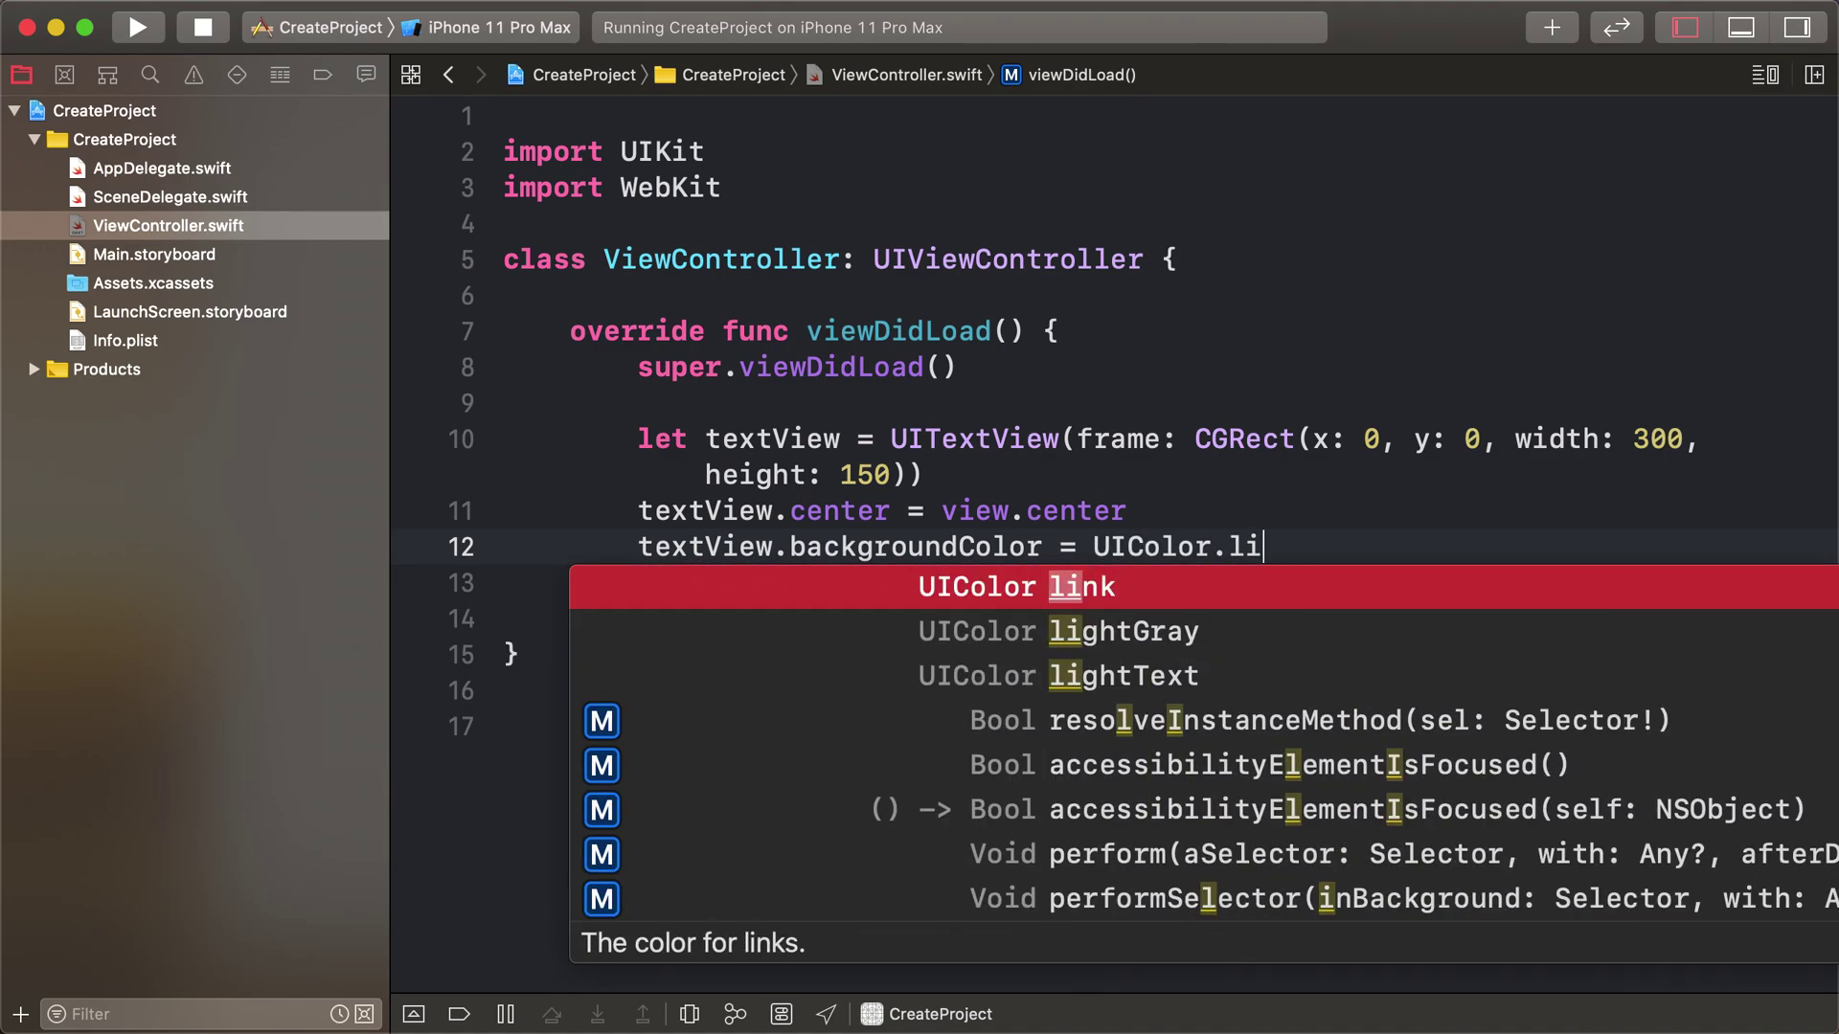
key(Down)
key(Down)
key(Up)
key(Return)
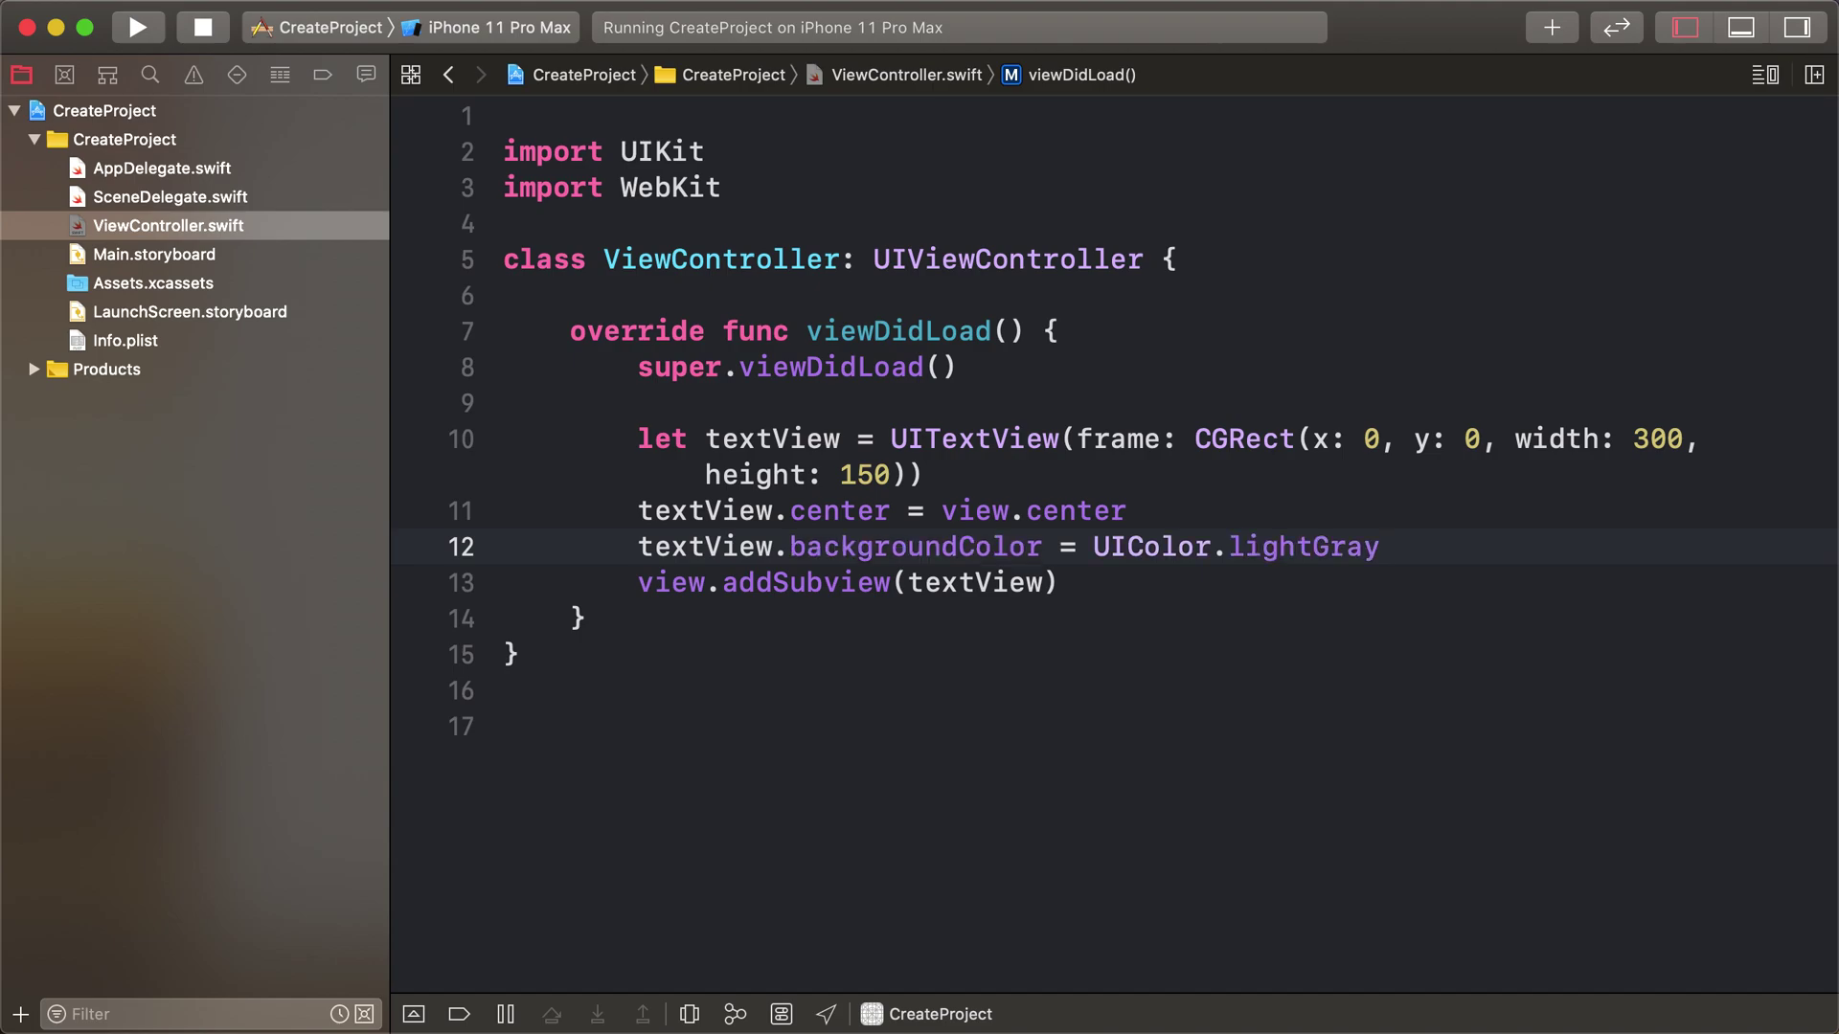
key(super+r)
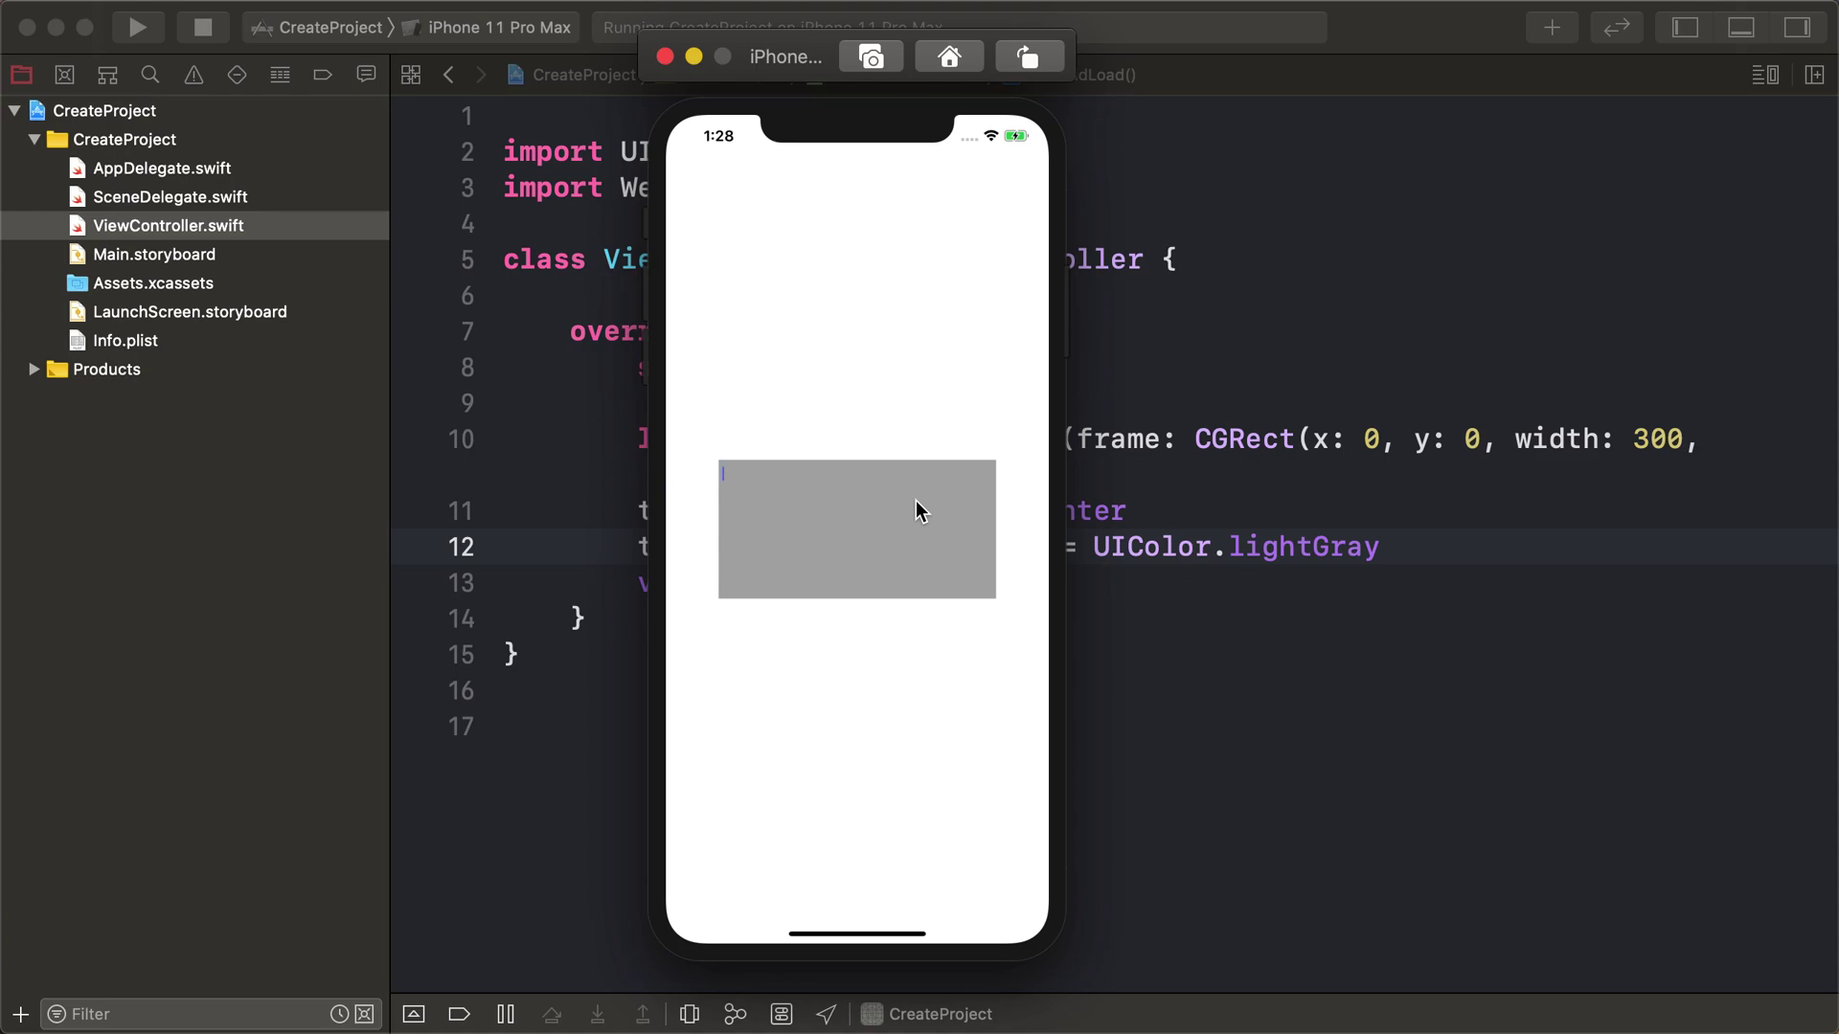
text(hi)
Delete the test characters in the simulator's gray text view, then return to the code editor
key(BackSpace)
key(BackSpace)
click(1330, 545)
Add textView.font = UIFont.systemFont(ofSize: 20) on a new line and run the app
key(Up)
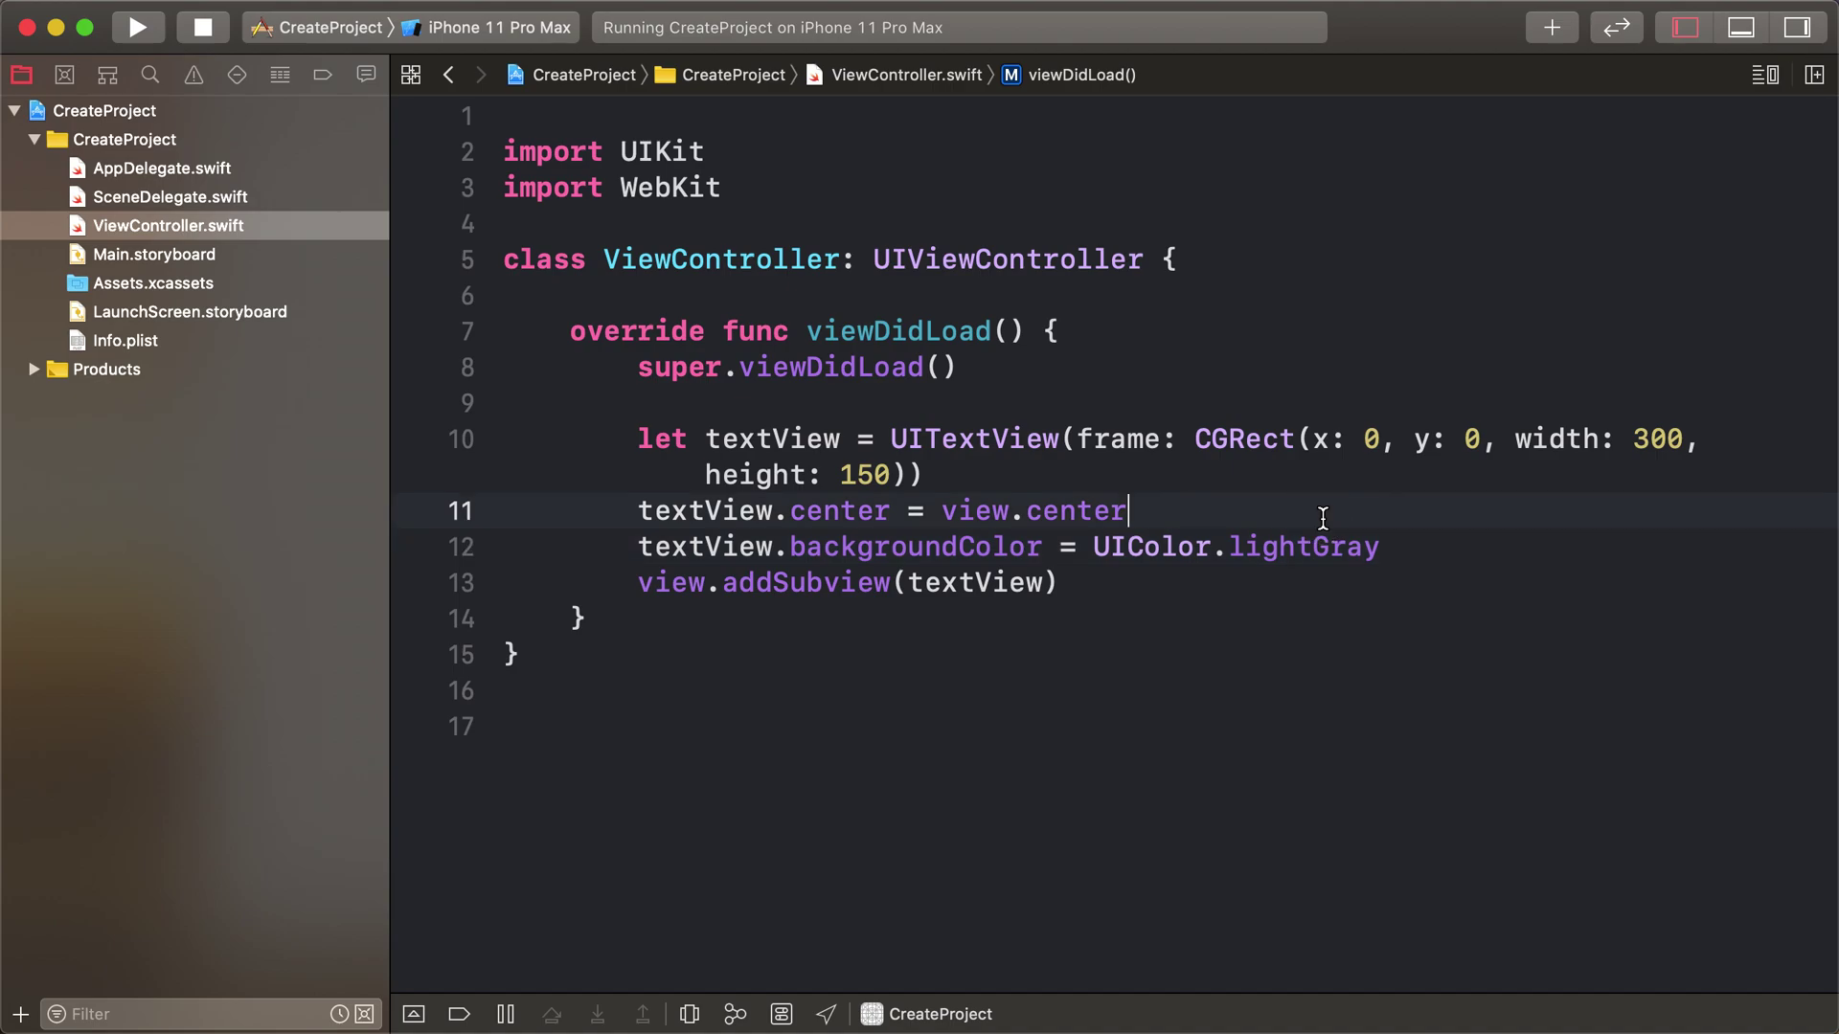
key(Return)
text(textView.fo)
key(Tab)
text(= UI)
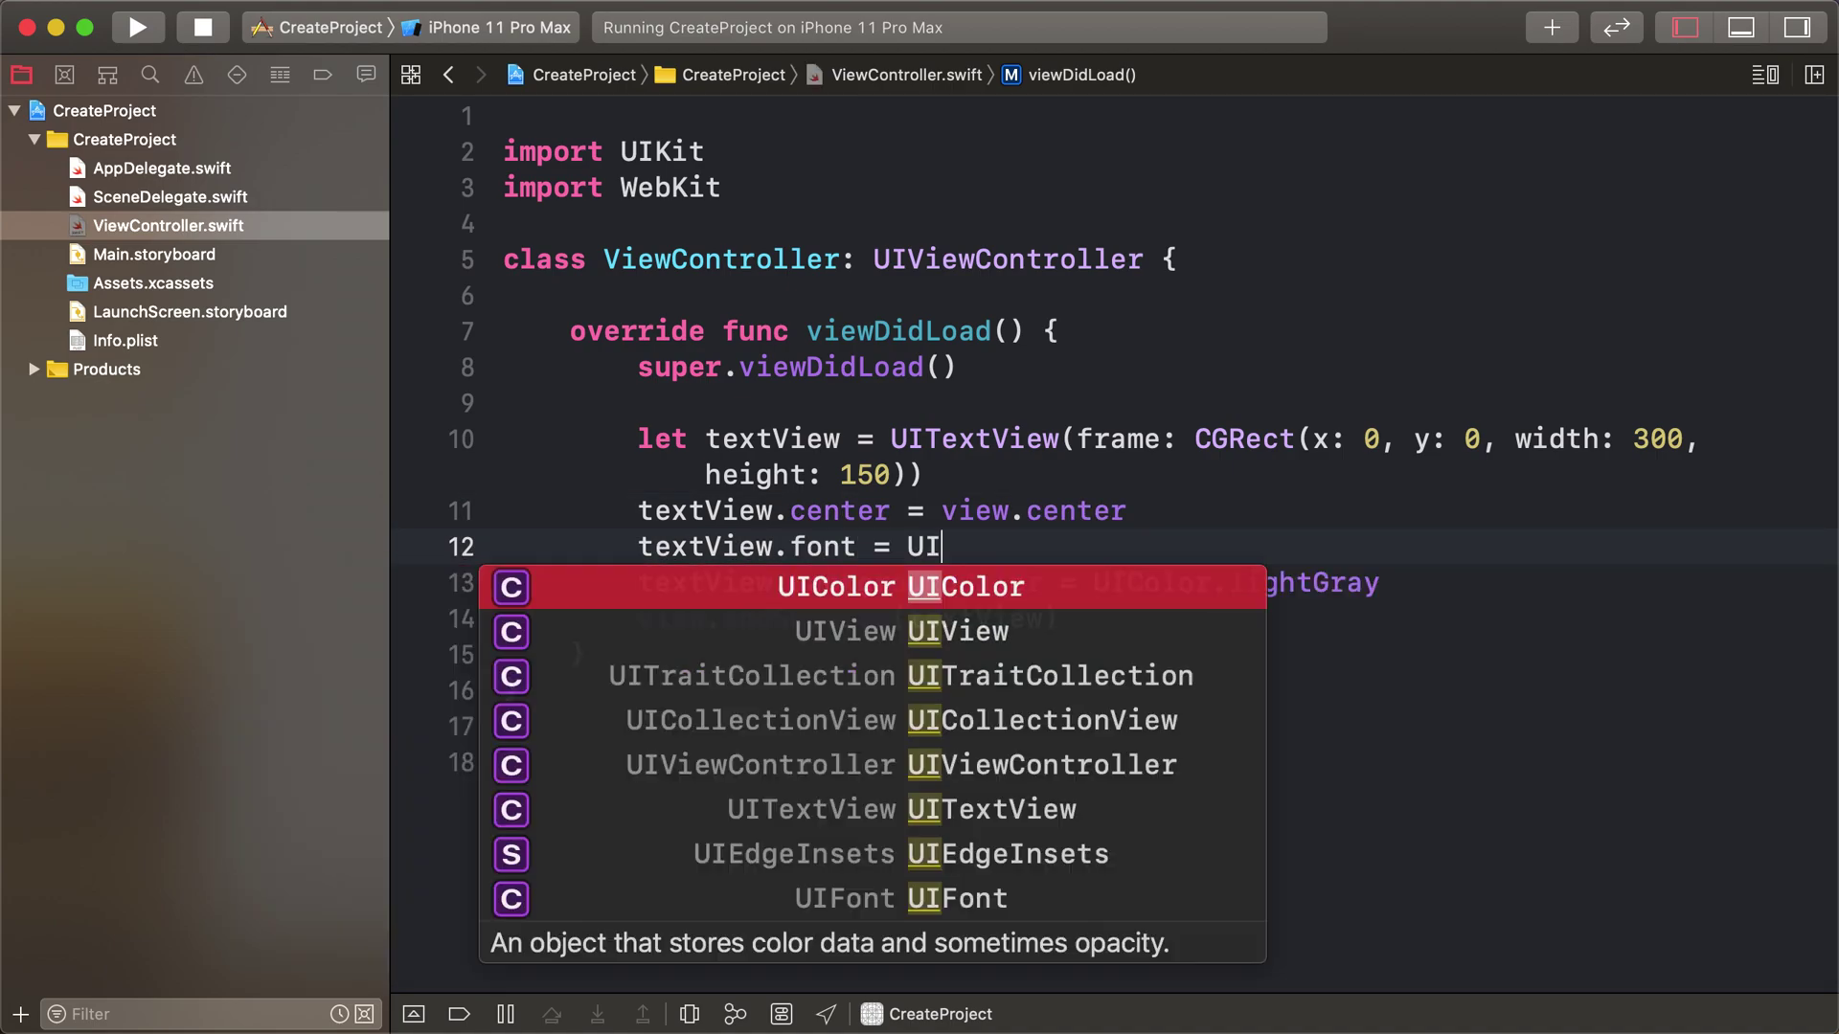
text(F)
key(Tab)
text(.sy)
key(Return)
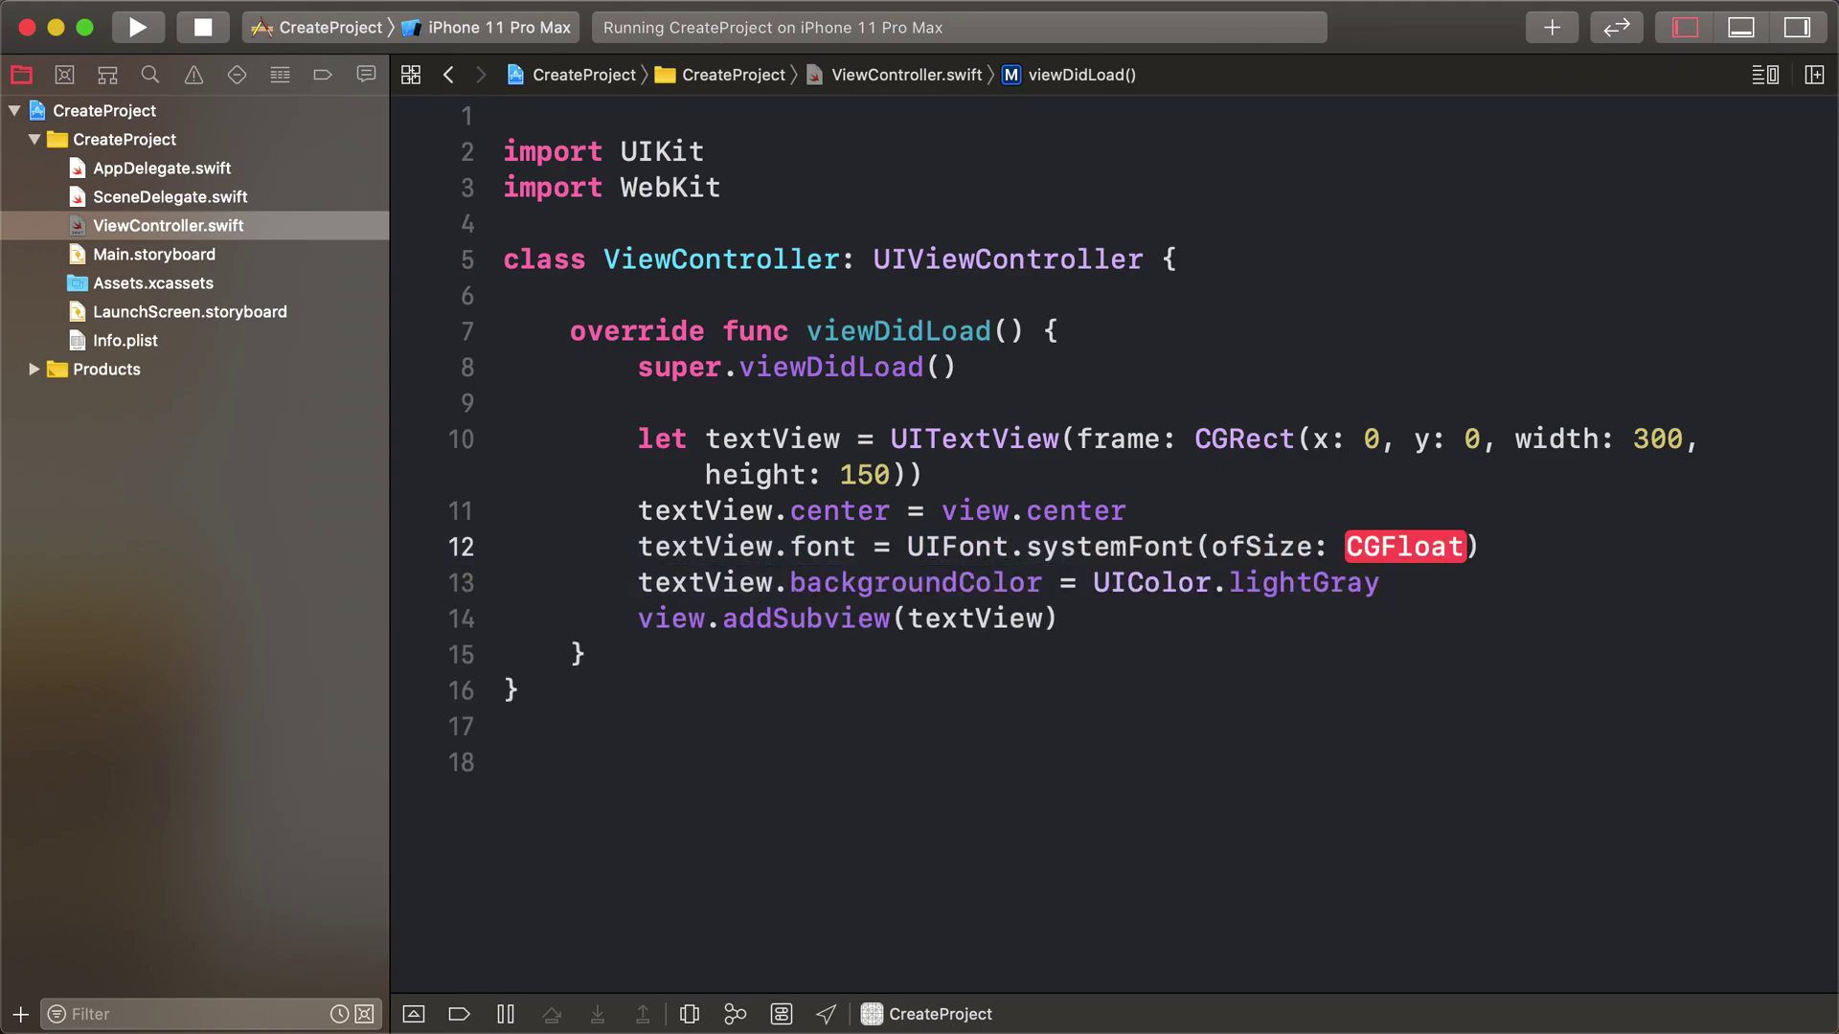
text(20)
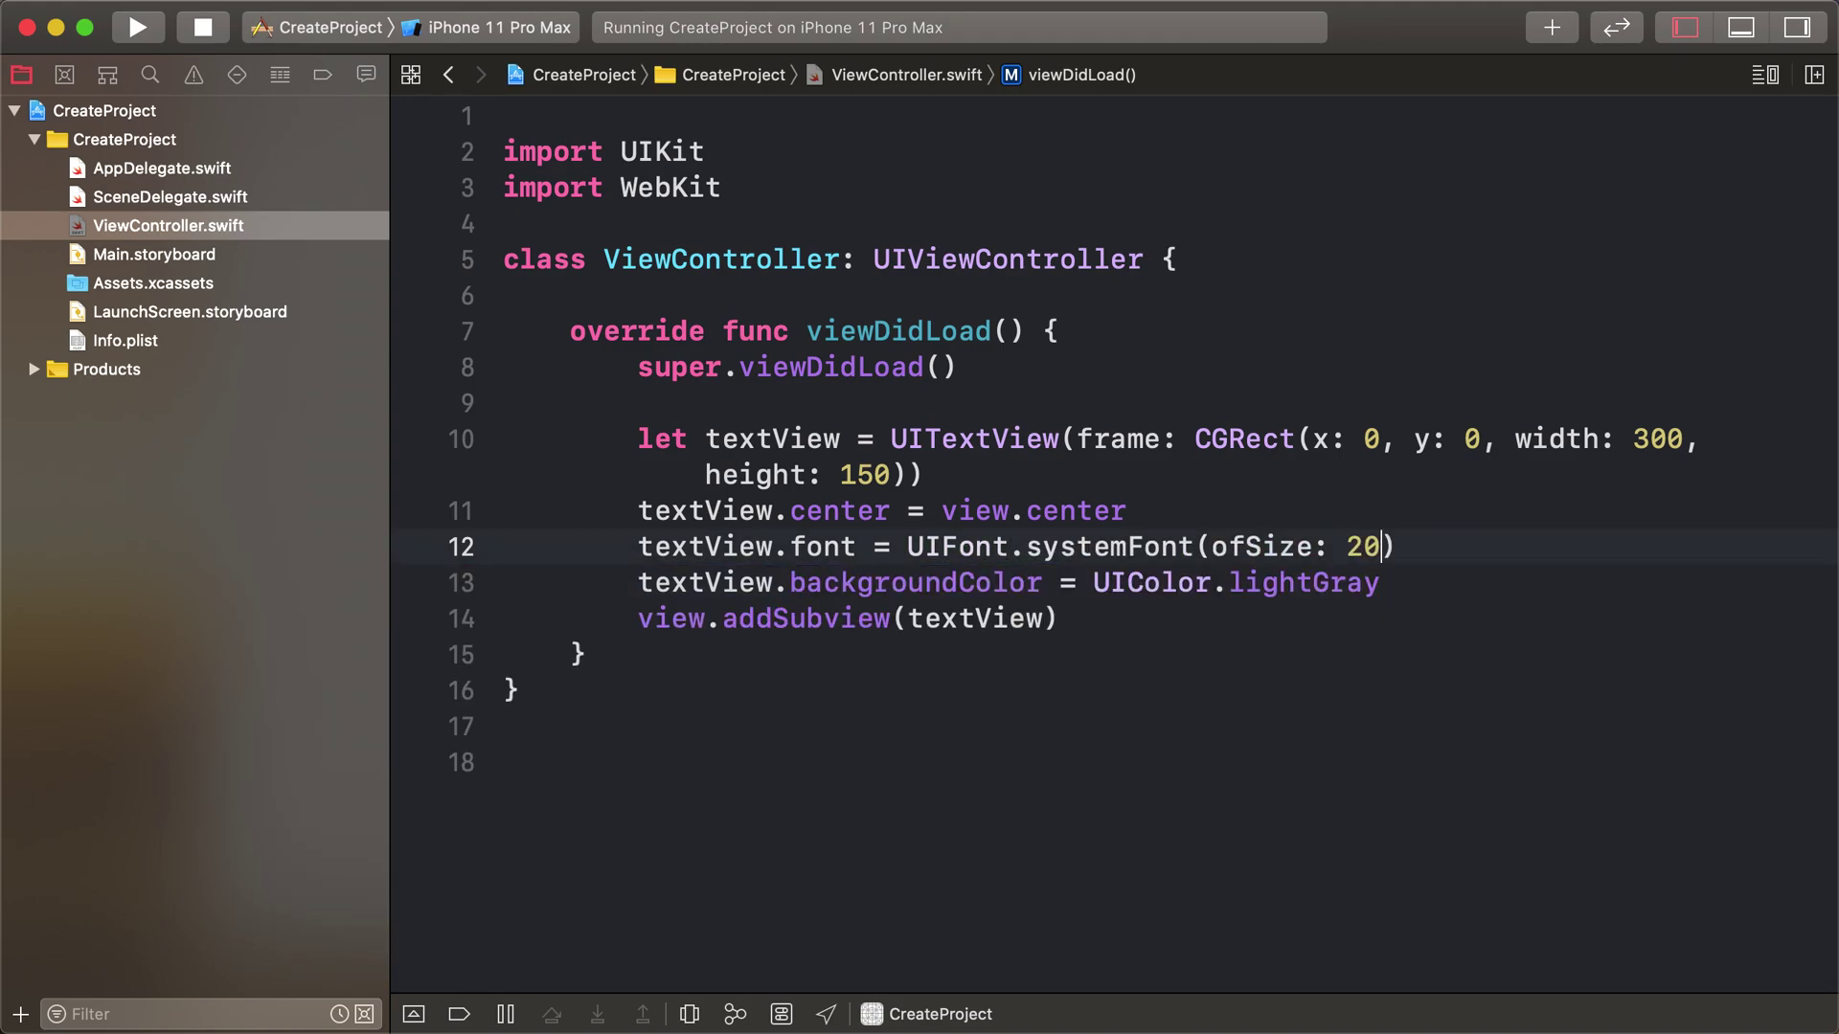
key(super+r)
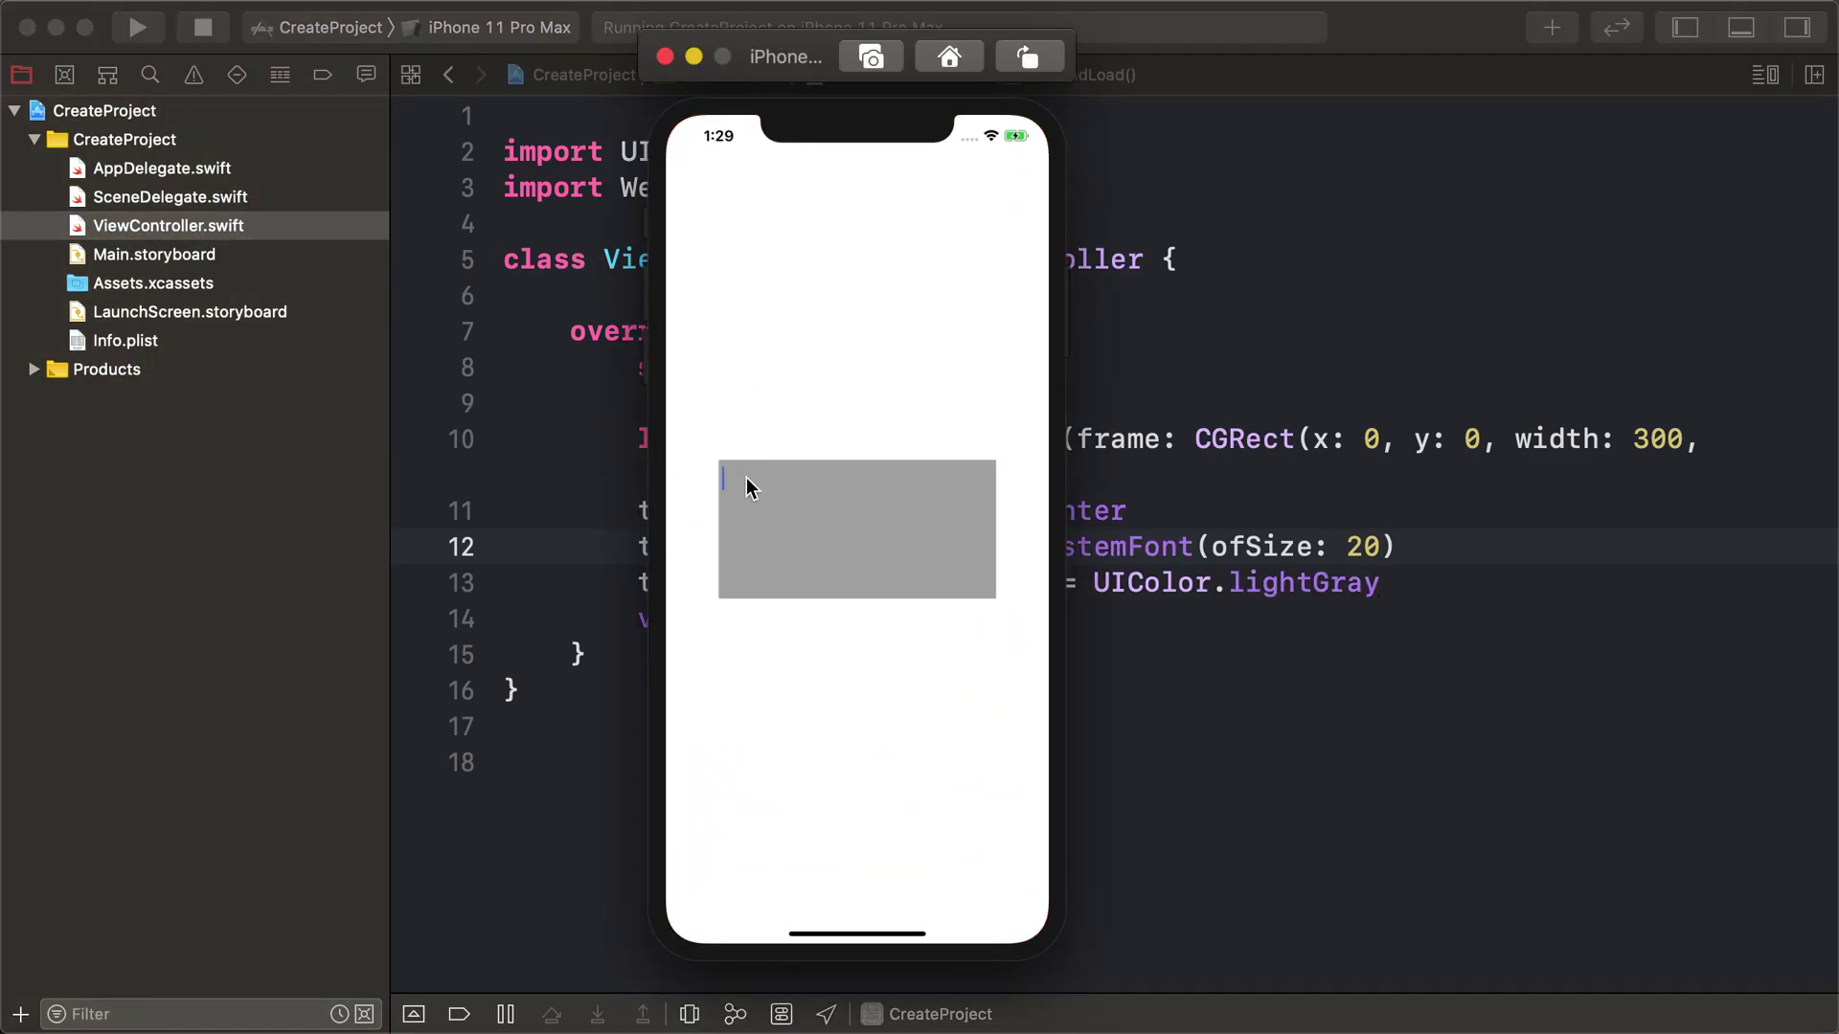
text(Hel)
text( a)
text(you )
text( ouTube c)
Type 'Hello', 'How are you.', 'YouTube Channel' and 'Create code with a and', fixing typos
key(BackSpace)
text(Channl)
text(e)
key(BackSpace)
key(BackSpace)
text(le)
key(Return)
key(BackSpace)
key(BackSpace)
key(BackSpace)
key(BackSpace)
key(BackSpace)
key(BackSpace)
key(BackSpace)
key(BackSpace)
text(Channel )
text(Create)
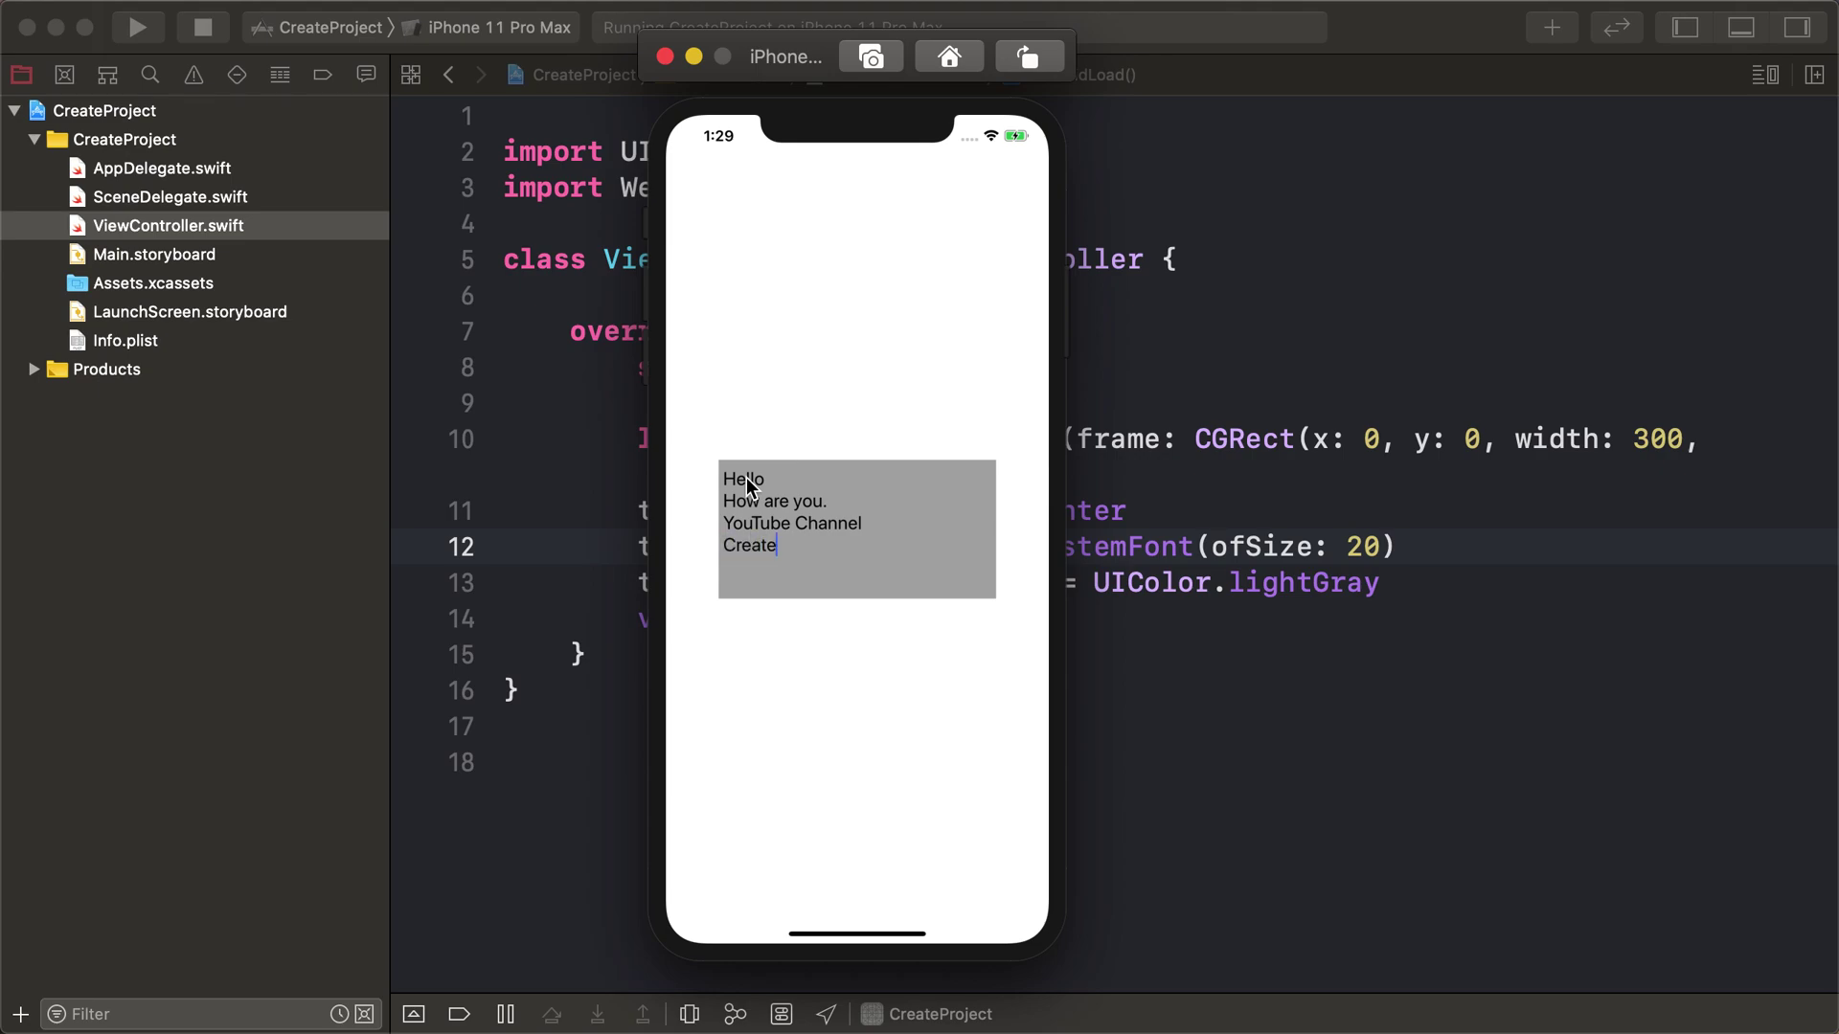
text( code )
text(with anand)
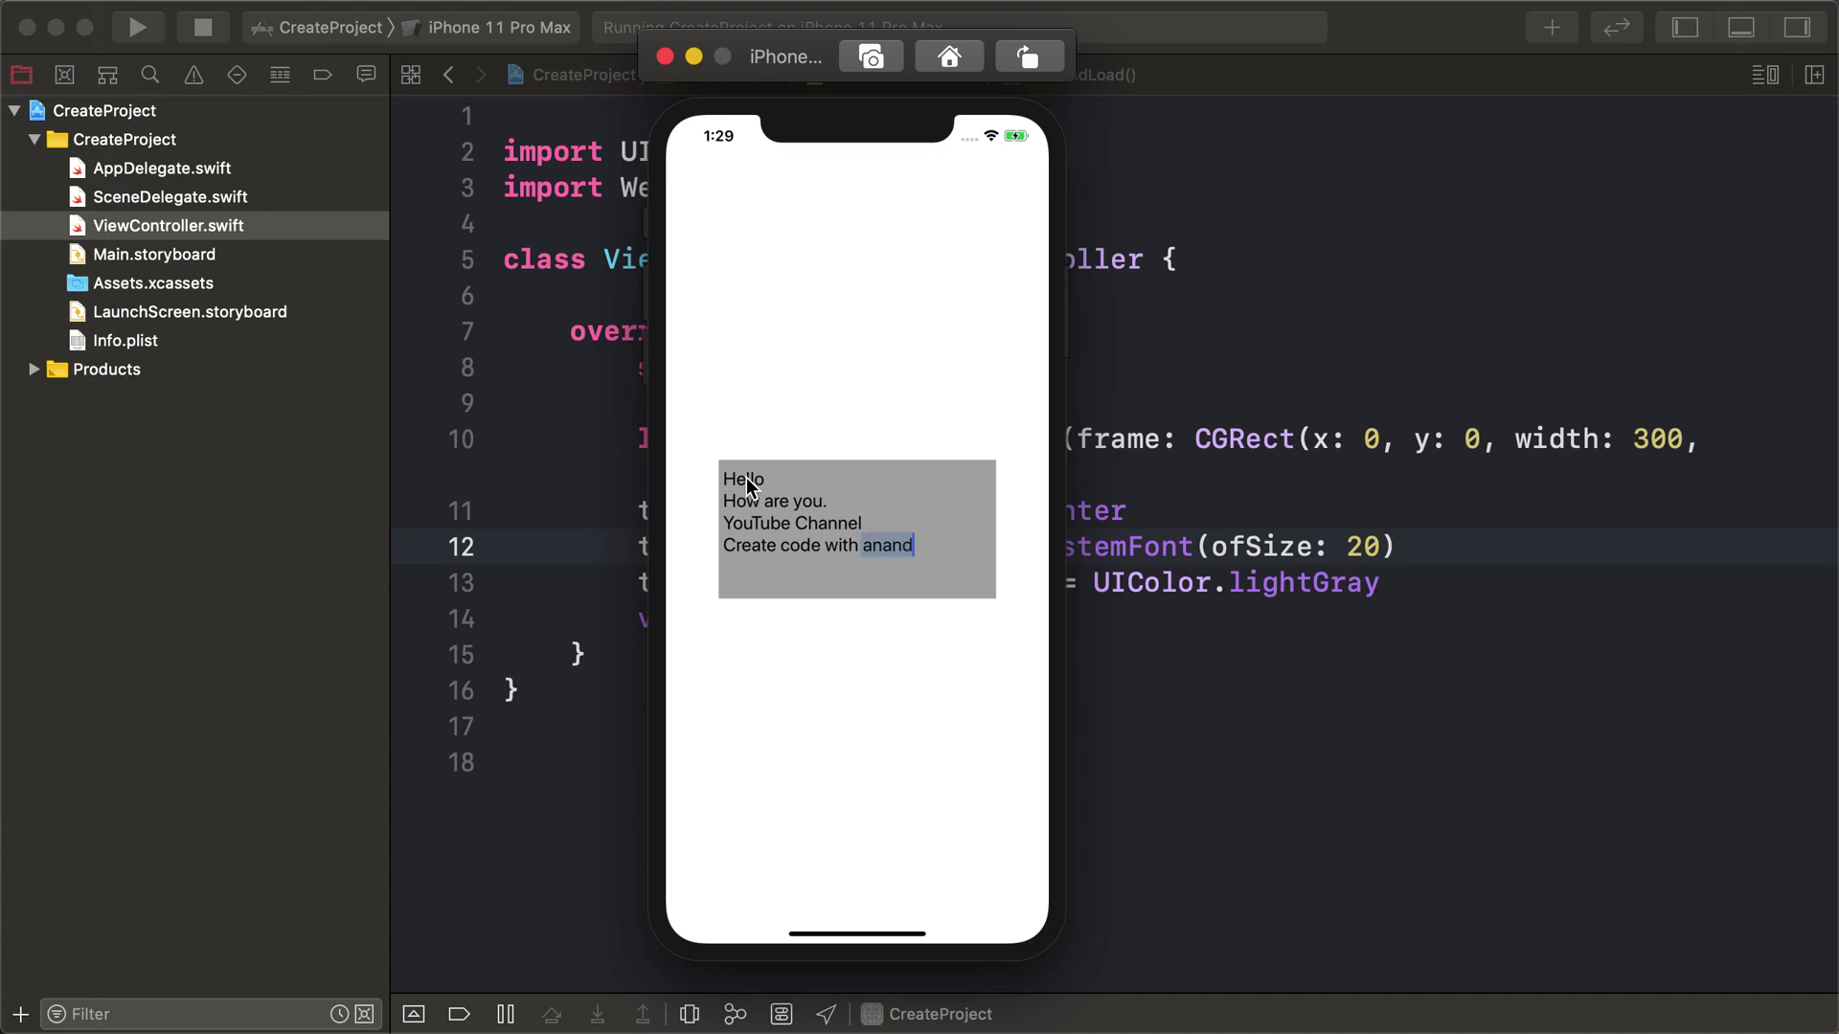
key(Return)
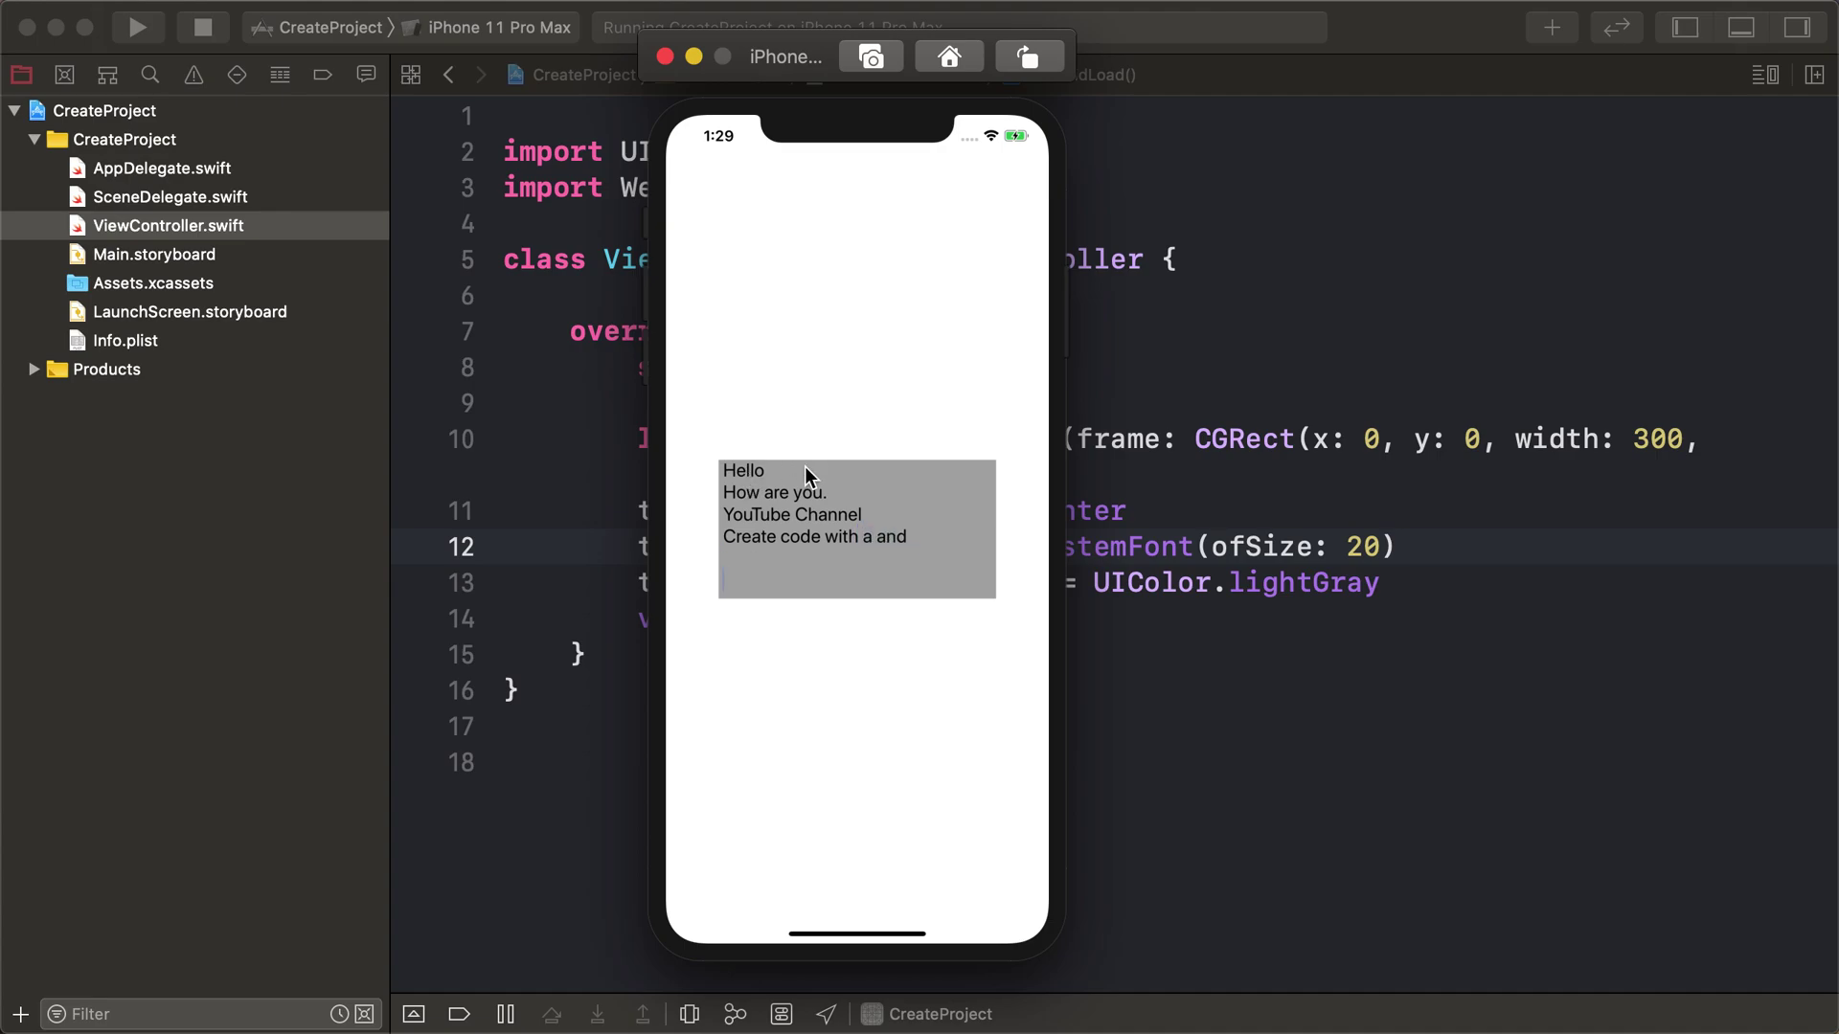
text(Add ddsfsfsf)
Add several more short filler lines below the first four, ending with Daddy's and Fd
key(Return)
text(Dads sf)
key(Return)
text(Sfsfv)
key(Return)
text(Dad Ads Dad Added Ads Dead's Fsdffsdfsdf Ads Daddy's Fd)
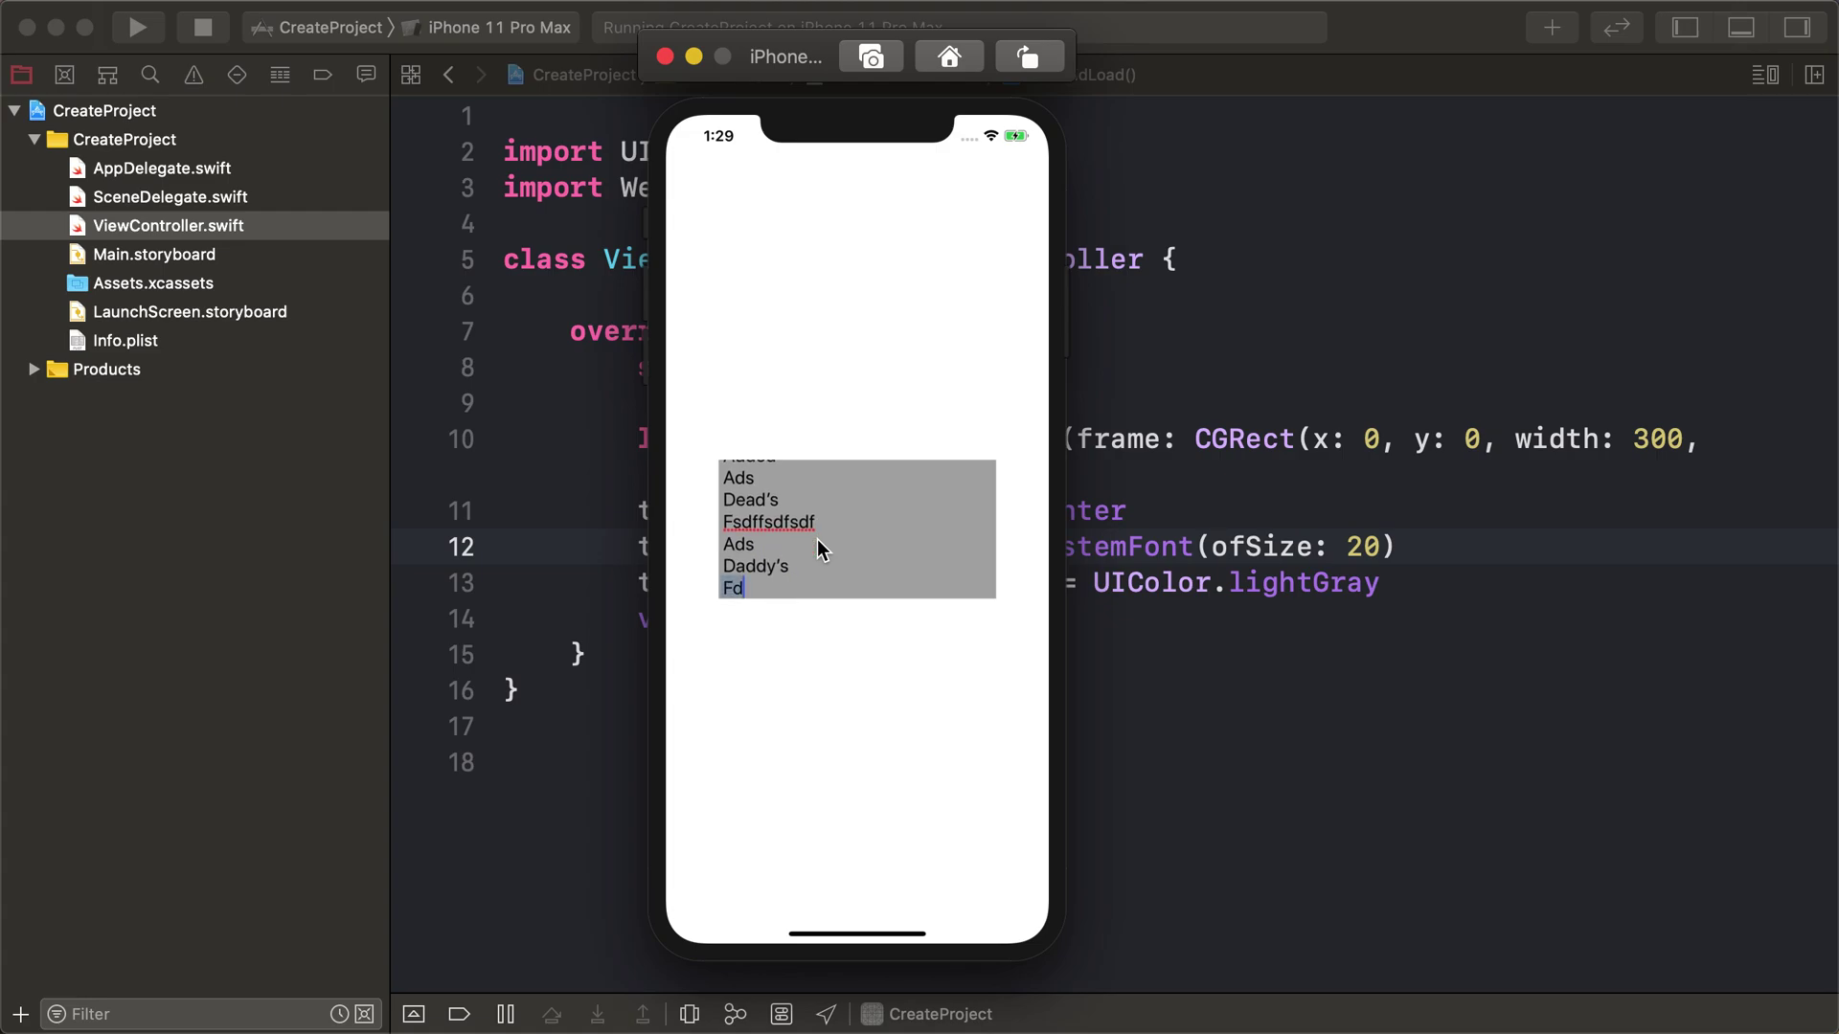
scroll(820, 547, up, 10)
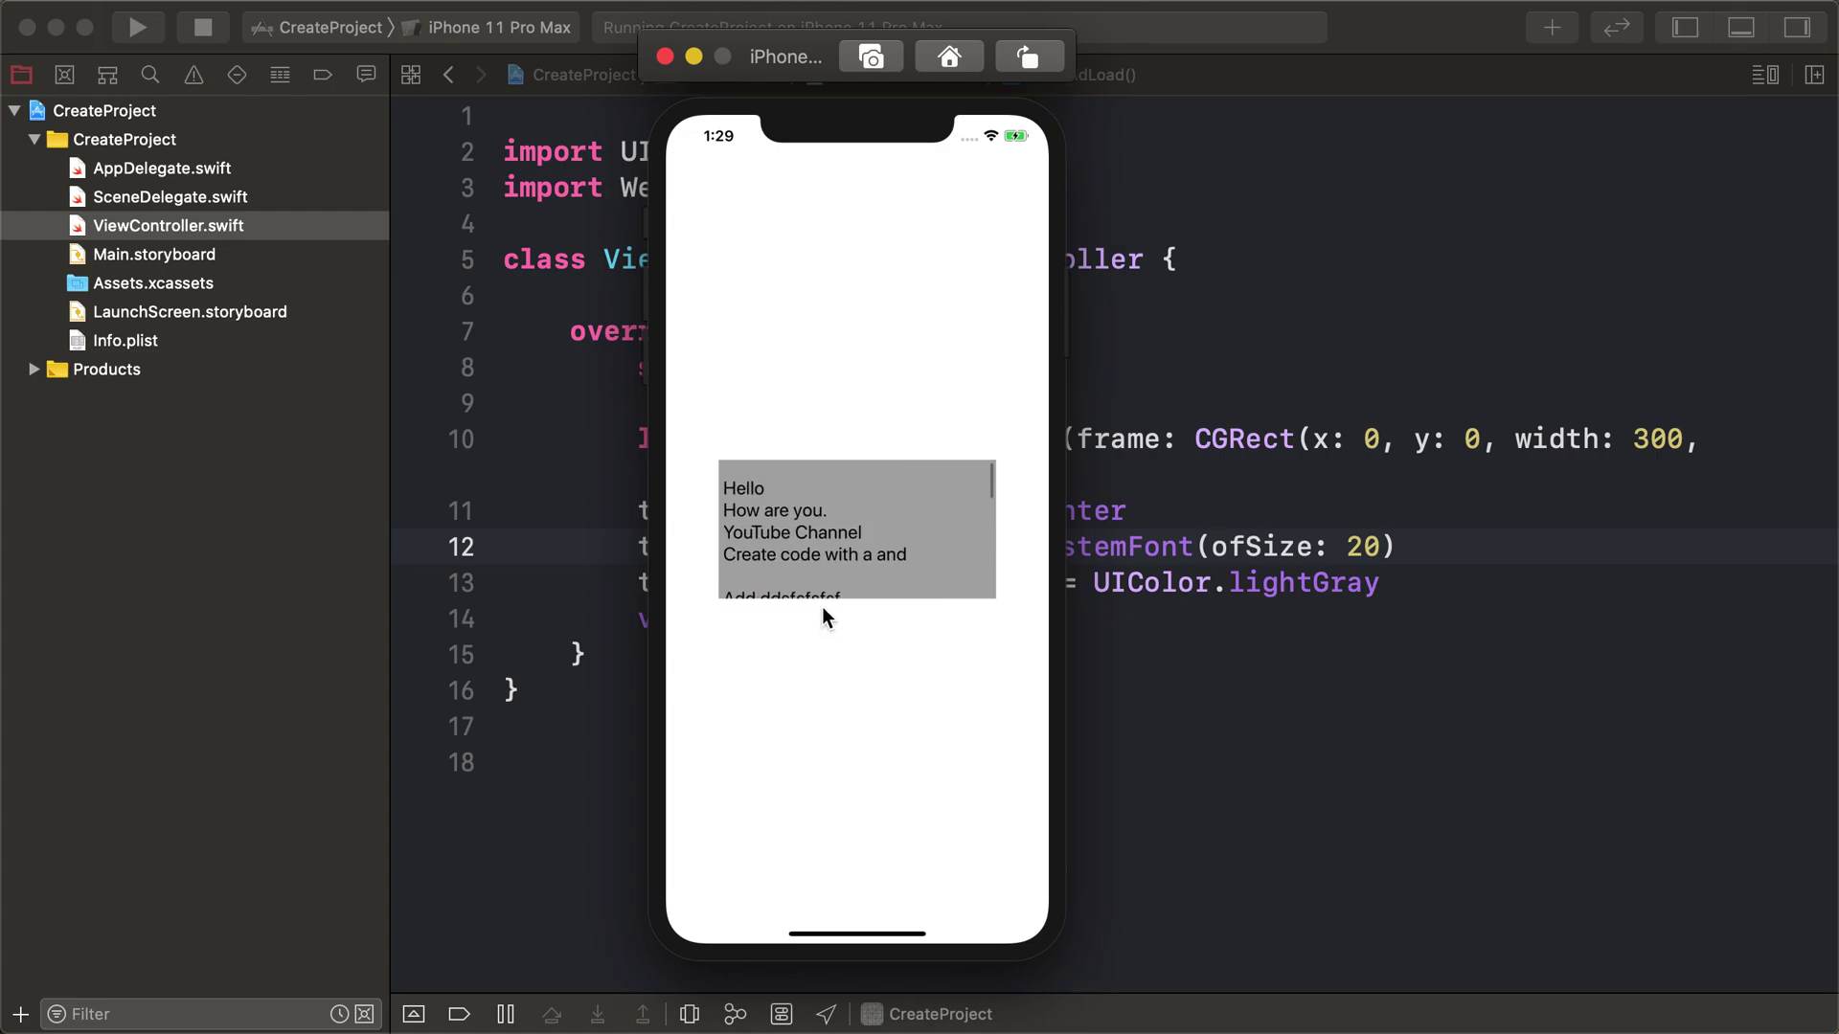
mouse_move(823, 539)
mouse_down()
mouse_move(862, 661)
mouse_move(798, 549)
mouse_move(804, 431)
mouse_up()
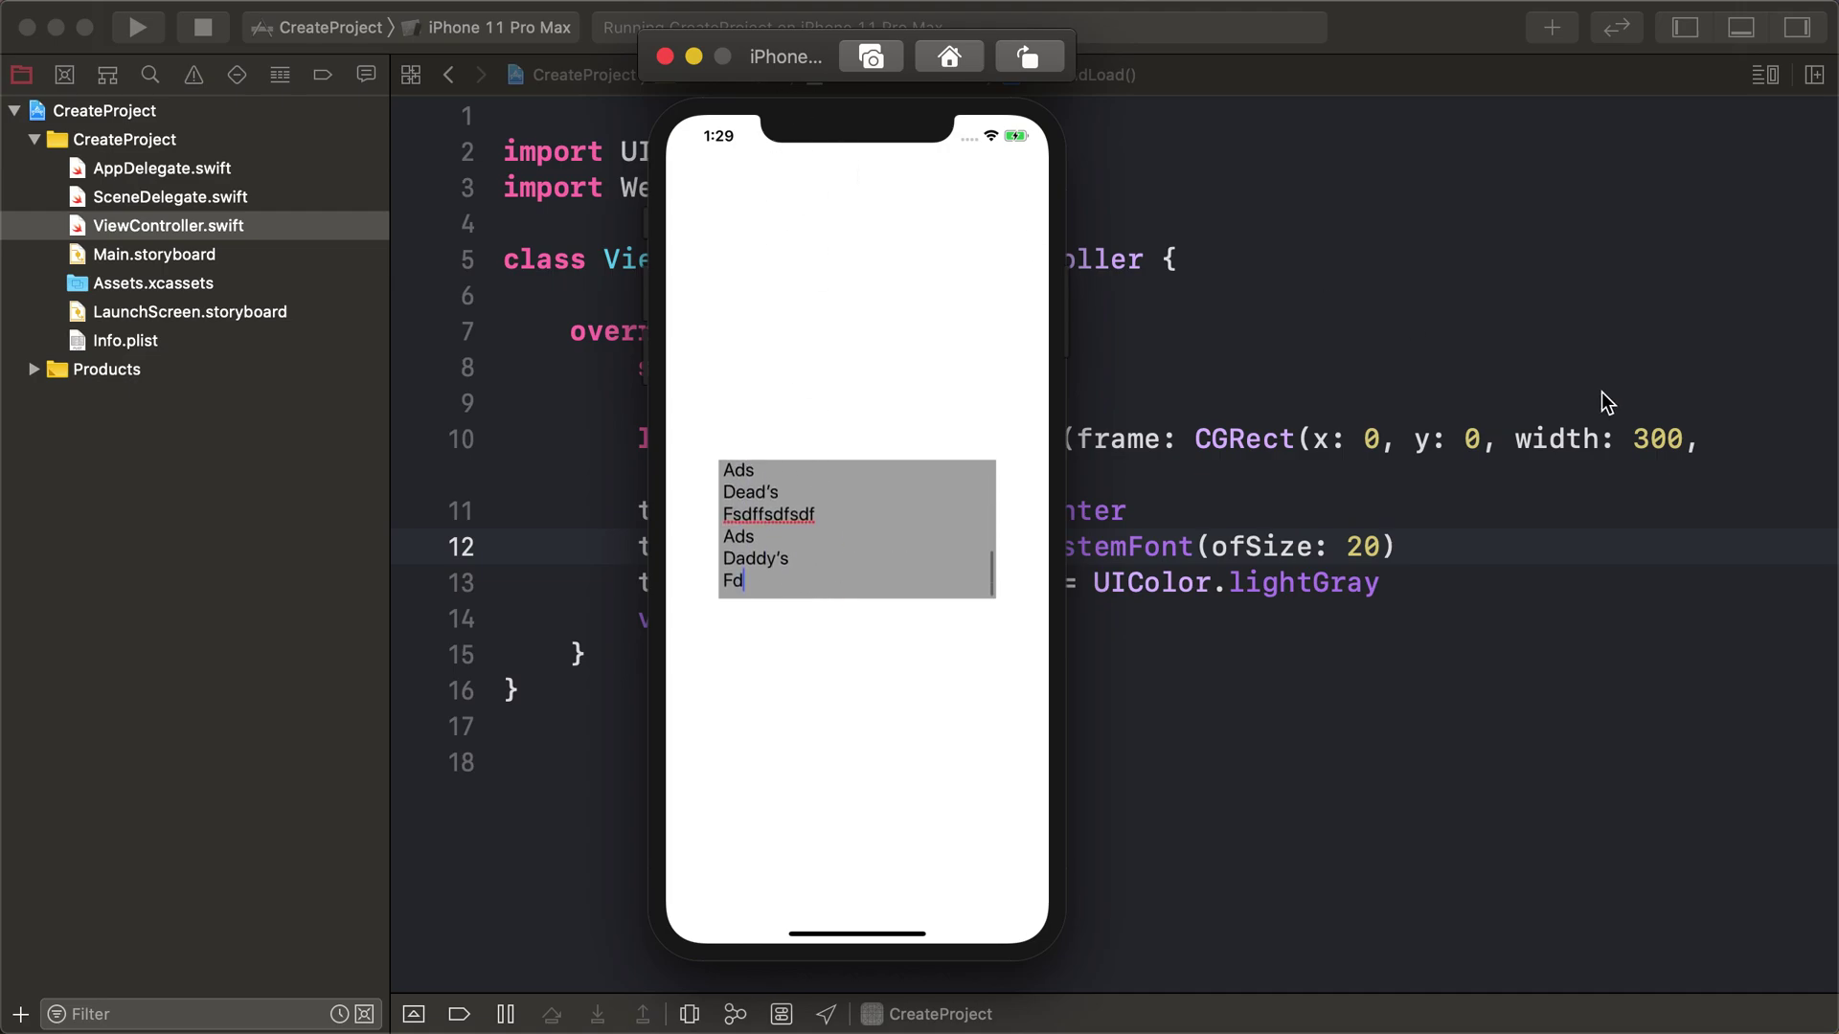